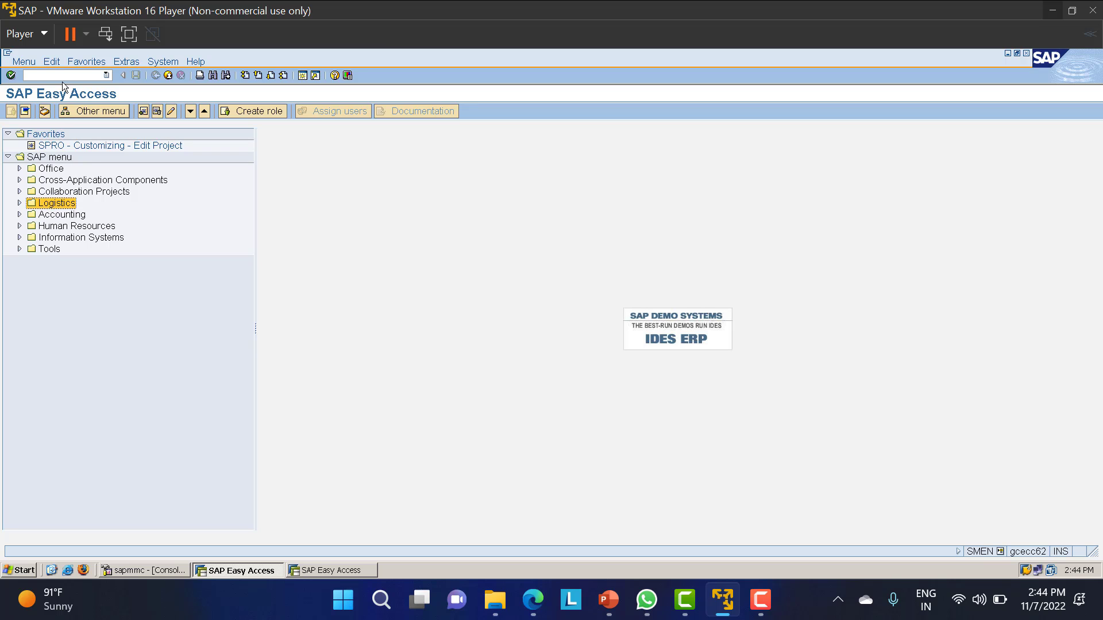
# - Run transaction SPRO and display the SAP Reference IMG
pyautogui.click(64, 75)
pyautogui.write('SPRO')
pyautogui.press('Return')
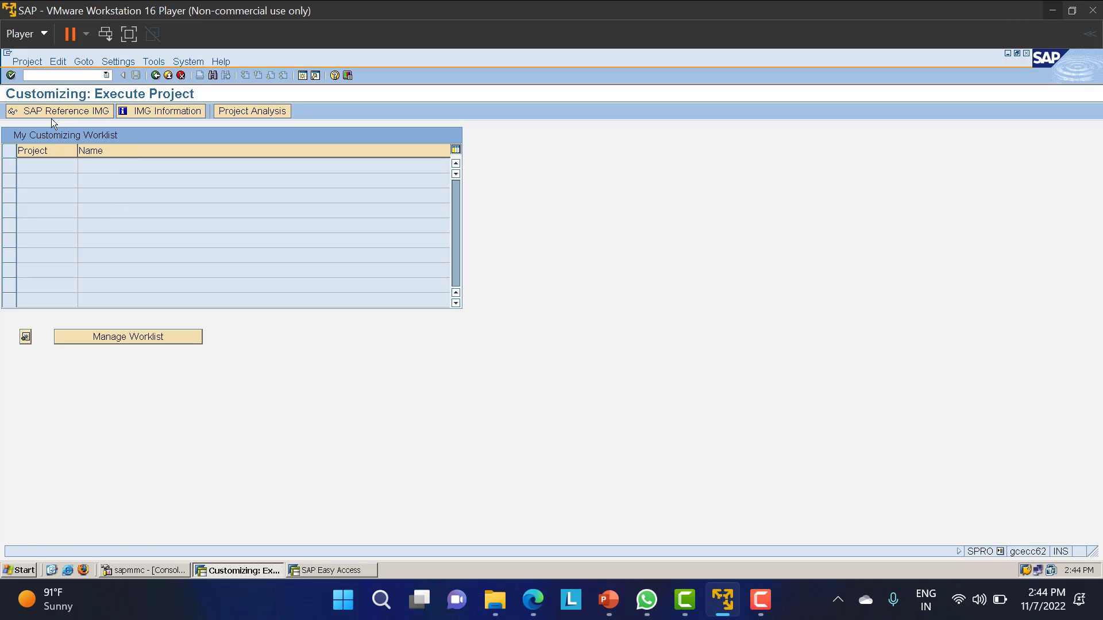
pyautogui.click(51, 112)
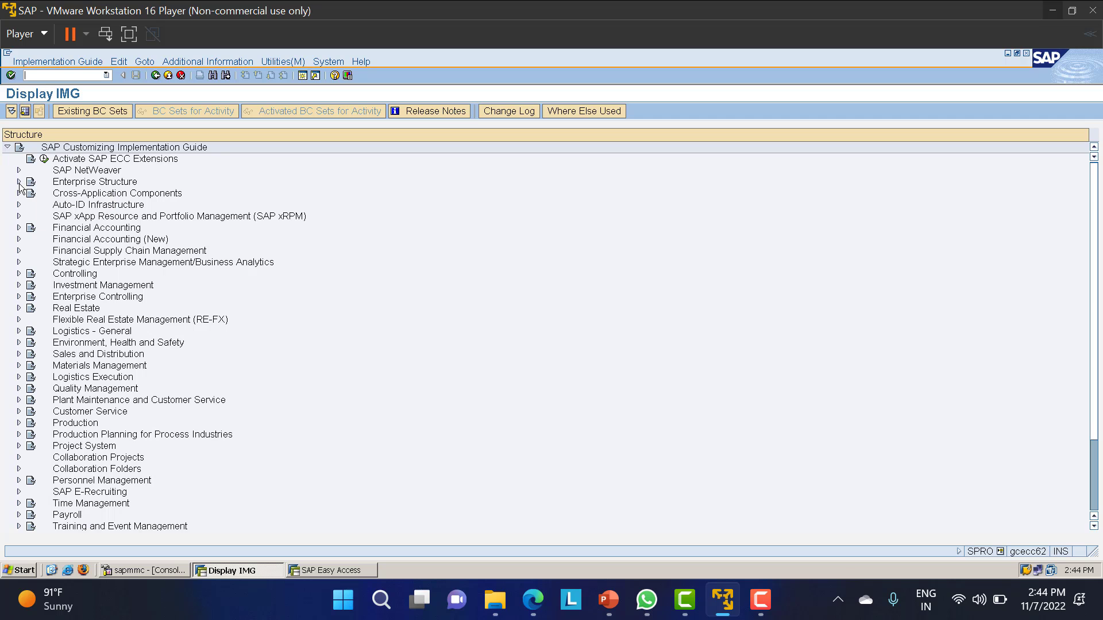
# - Open the Maintain Controlling Area activity in the Controlling definitions of the Enterprise Structure
pyautogui.click(19, 182)
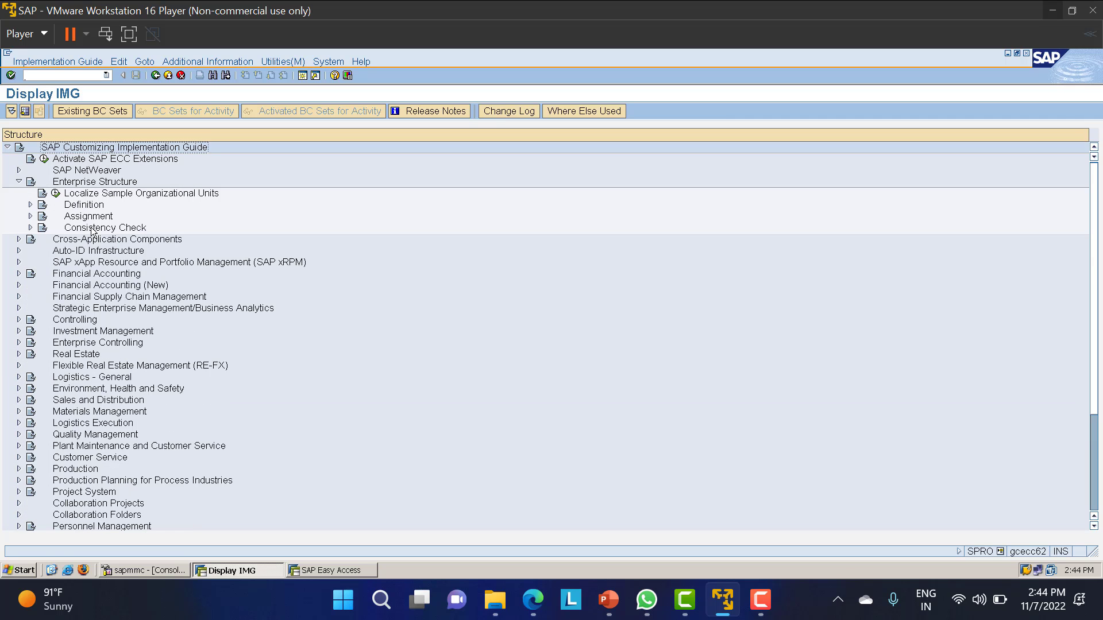
pyautogui.click(31, 207)
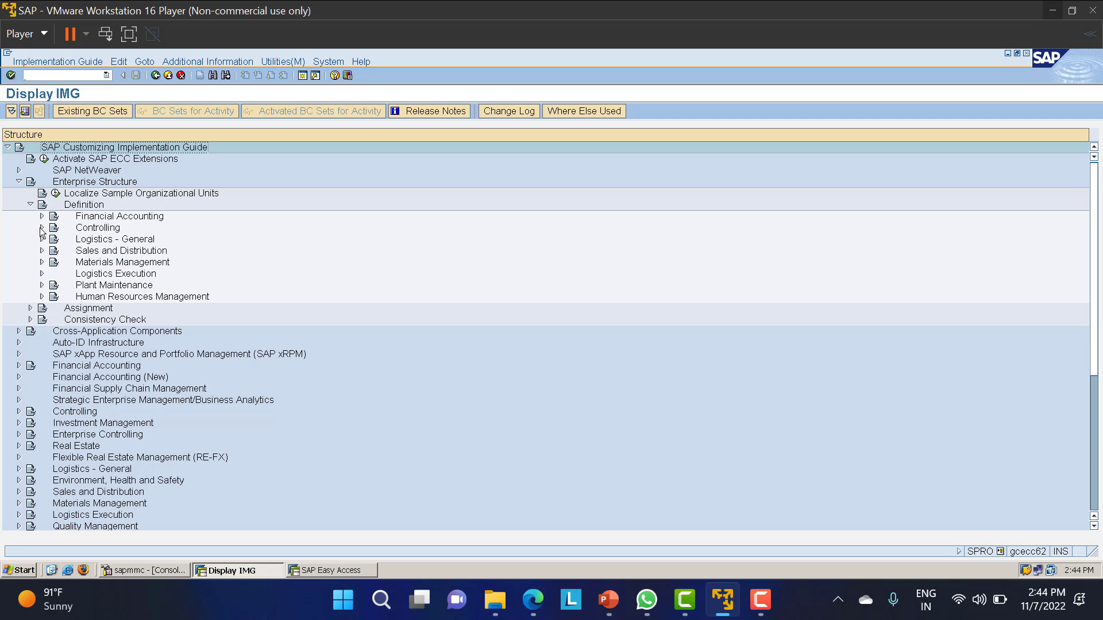
pyautogui.click(41, 228)
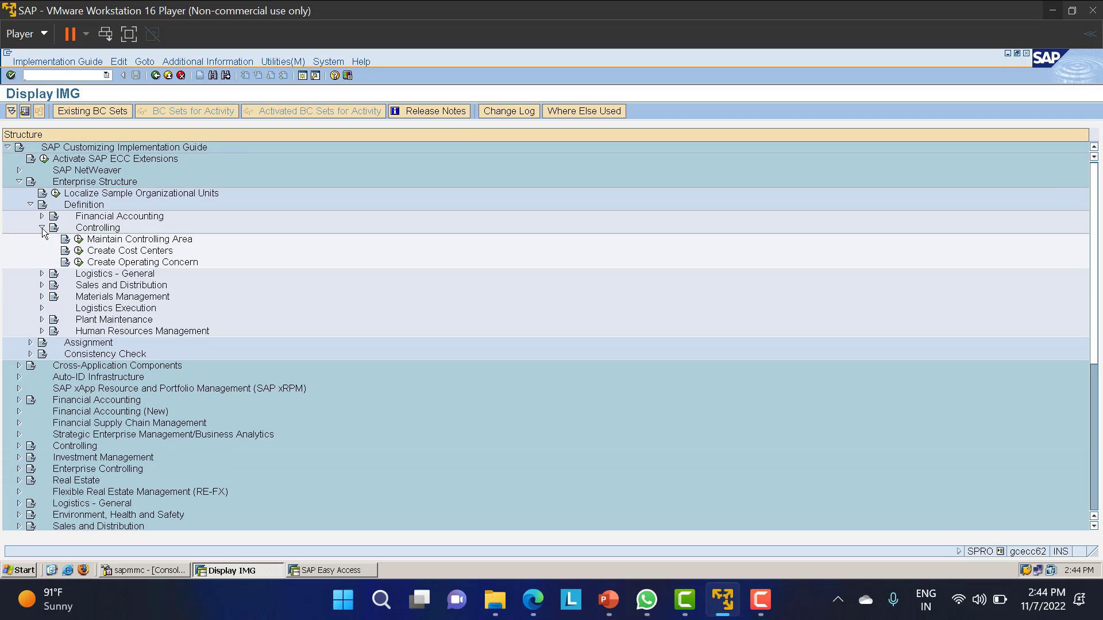
pyautogui.click(79, 240)
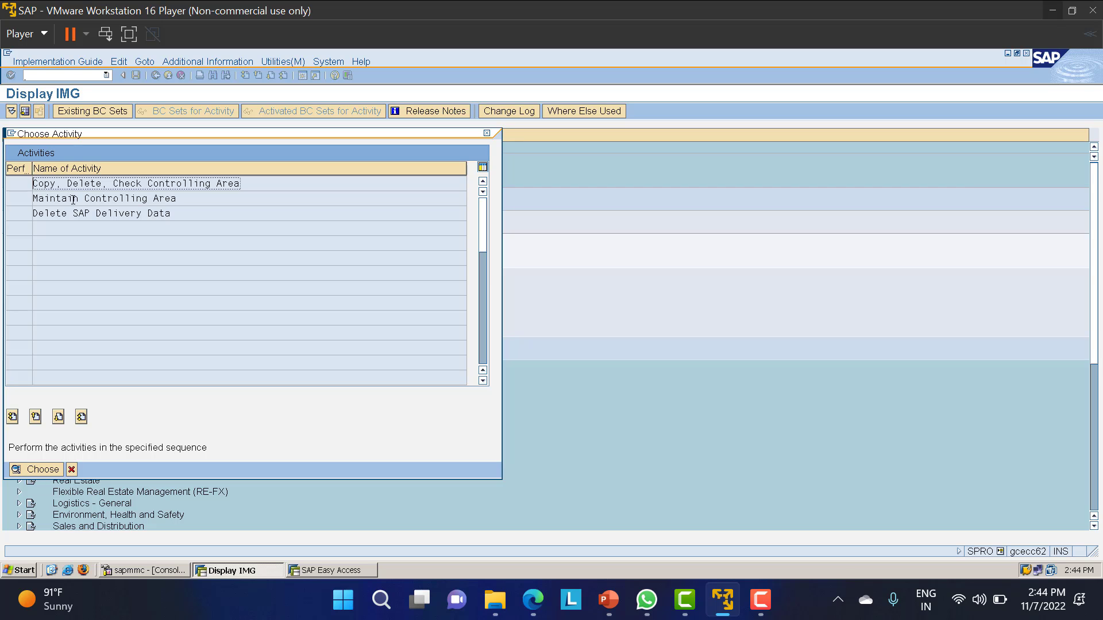
pyautogui.doubleClick(103, 198)
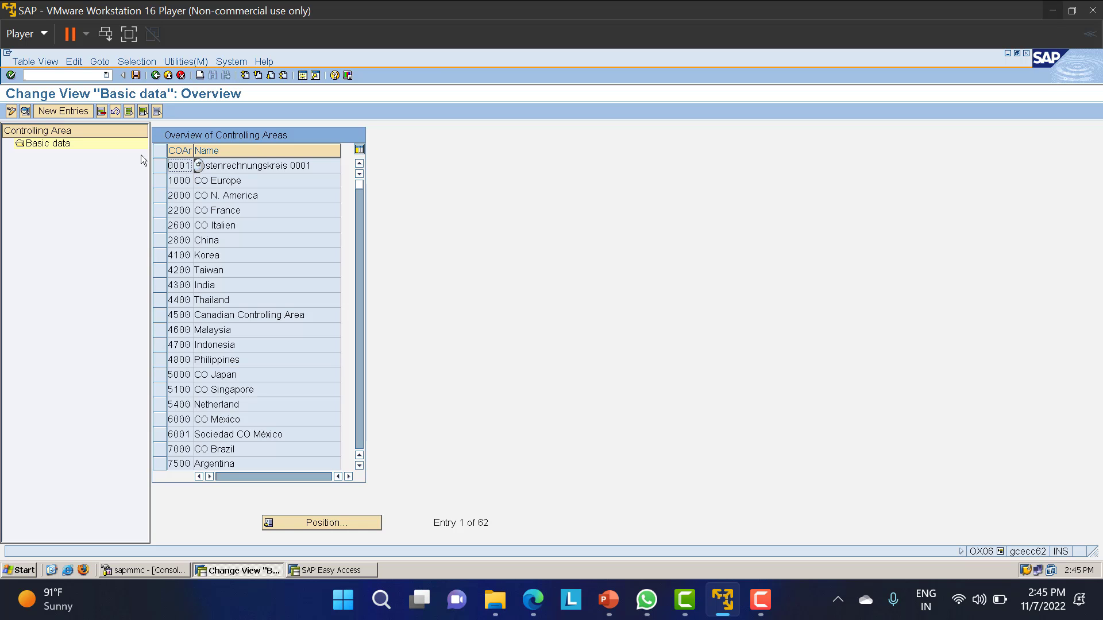
# - Position the overview of controlling areas on entry MICO
pyautogui.click(324, 522)
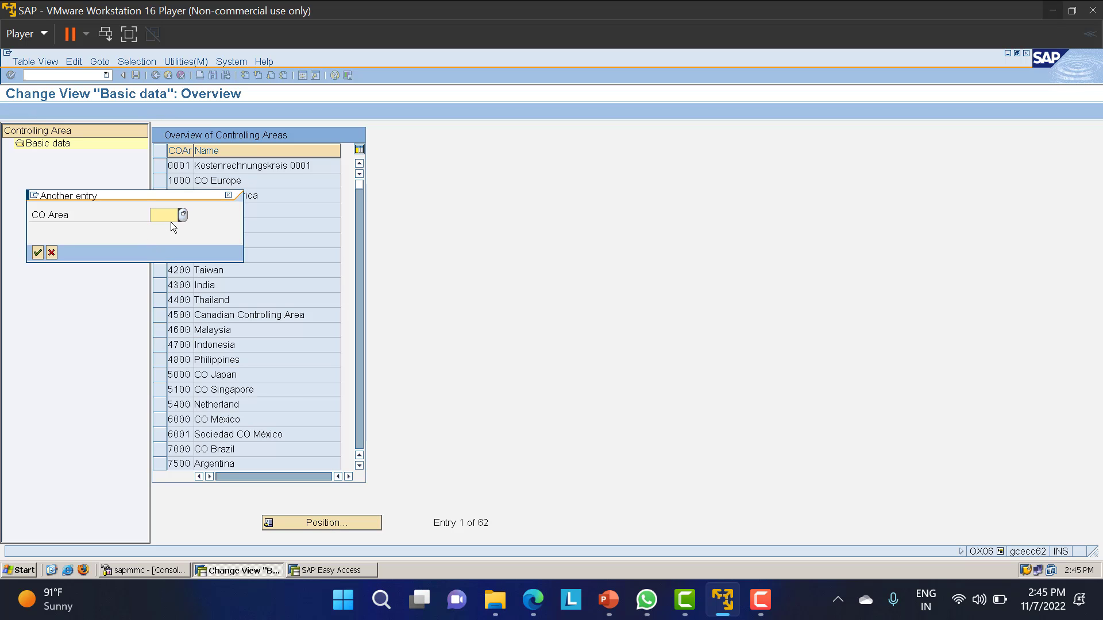
pyautogui.write('MICO')
pyautogui.press('Return')
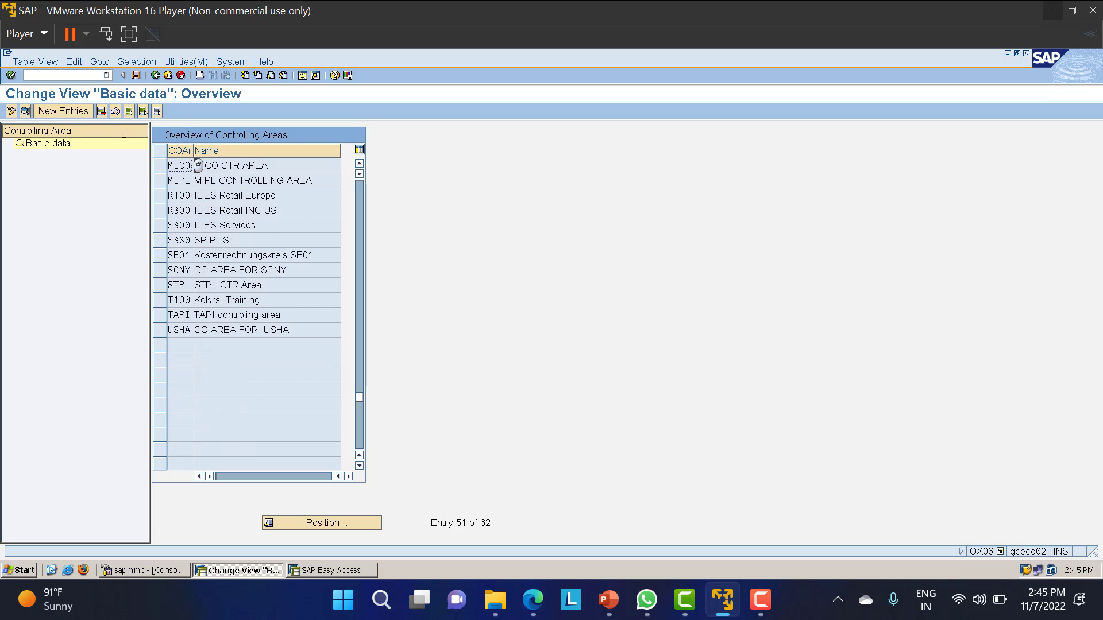
# - Start a new controlling area entry with the code LT01 and the name LT01 CONTROLLING AREA
pyautogui.click(67, 113)
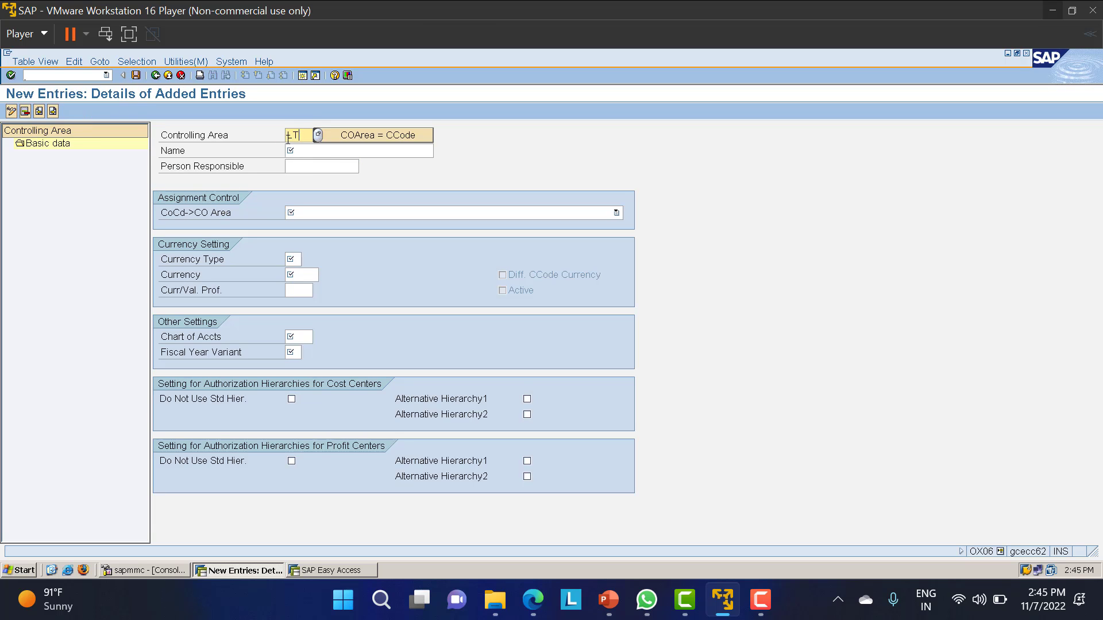
pyautogui.click(356, 153)
pyautogui.write('LT0')
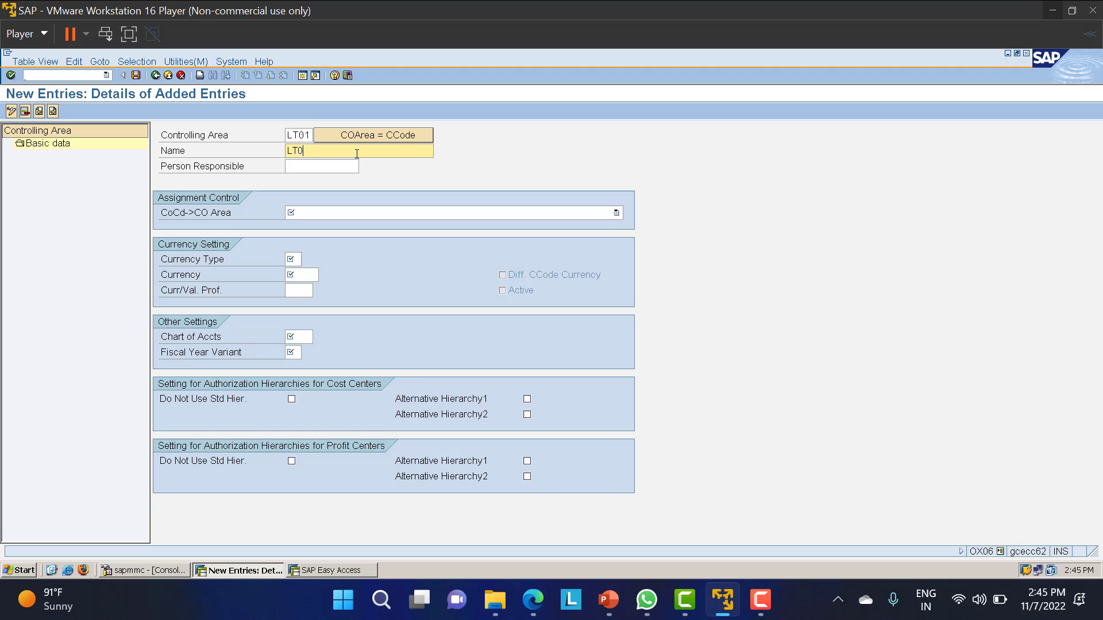
pyautogui.write('1 CONTROLLING AREA')
# - Set the company code assignment to "Controlling area same as company code" and the currency type to 10, company code currency
pyautogui.click(301, 211)
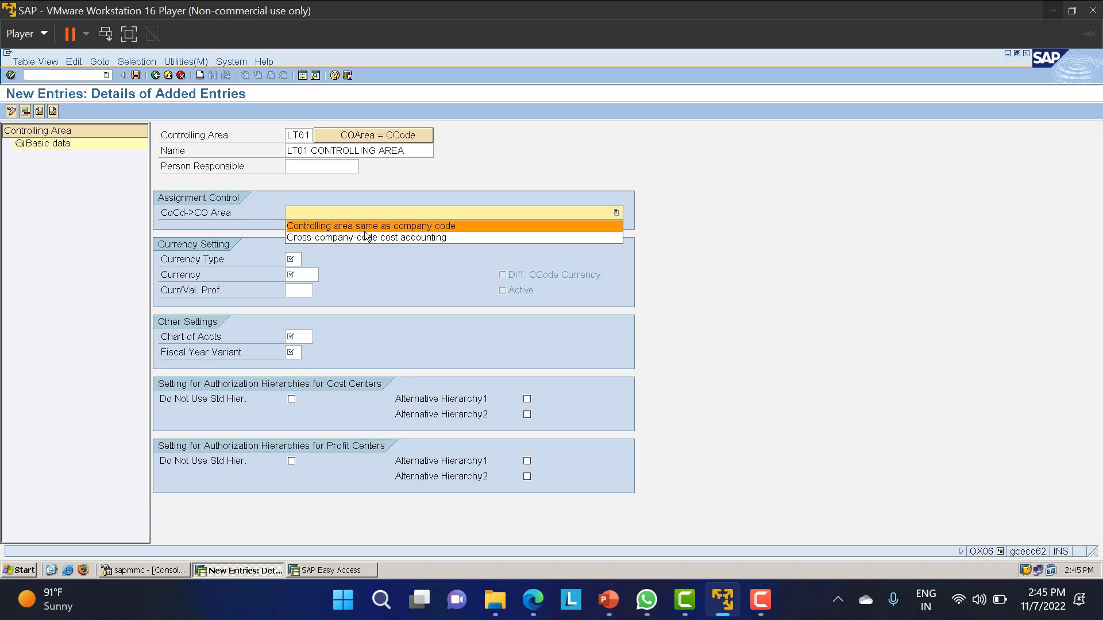
pyautogui.click(397, 228)
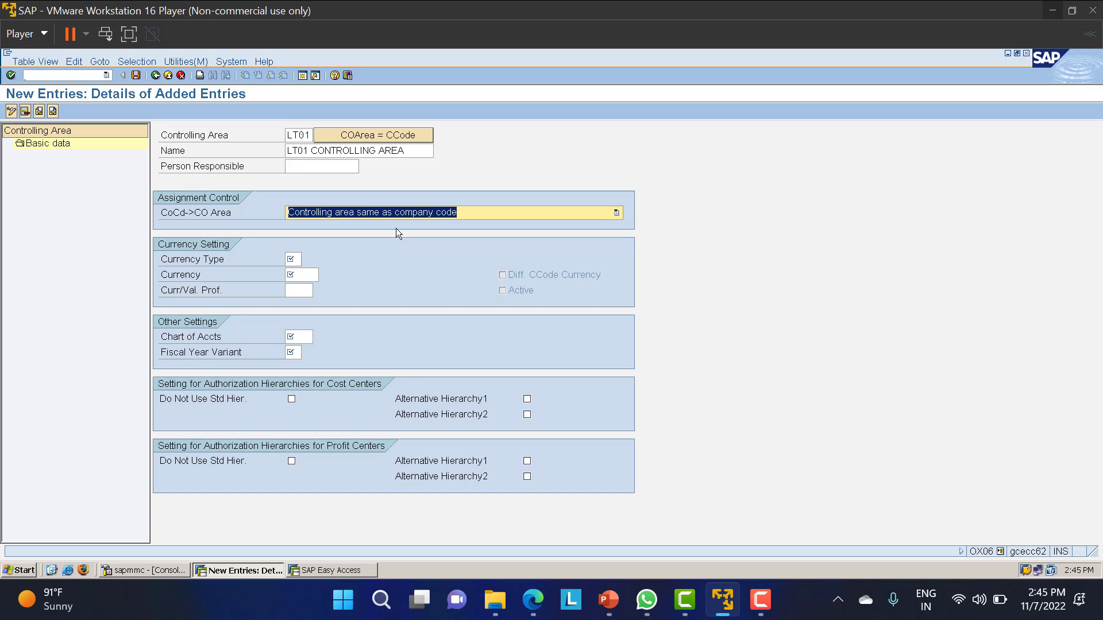
pyautogui.click(294, 258)
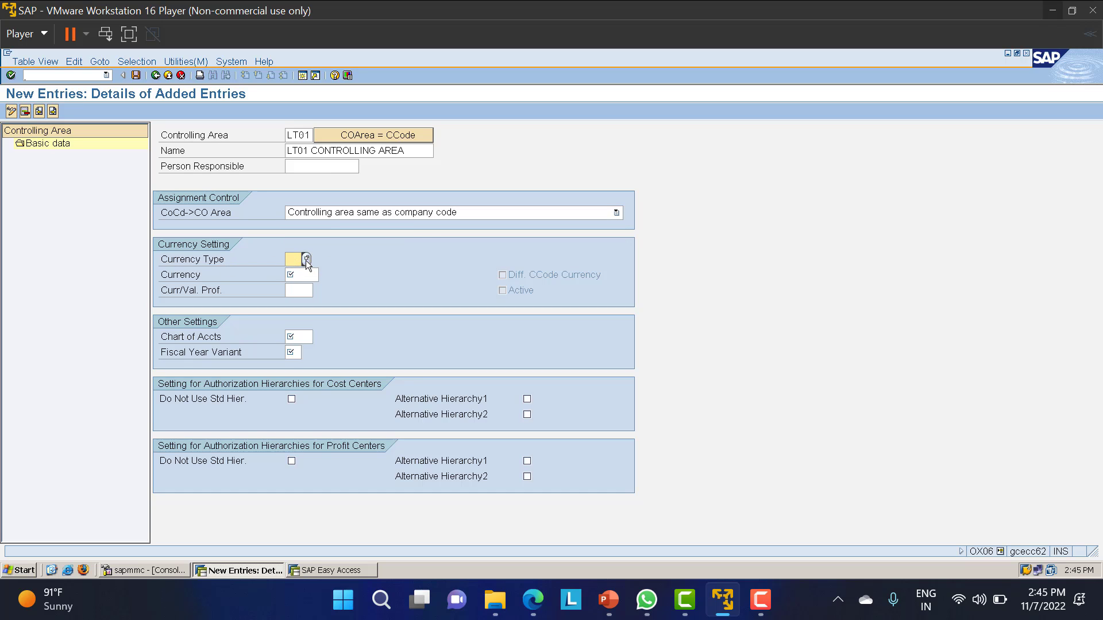
pyautogui.click(304, 260)
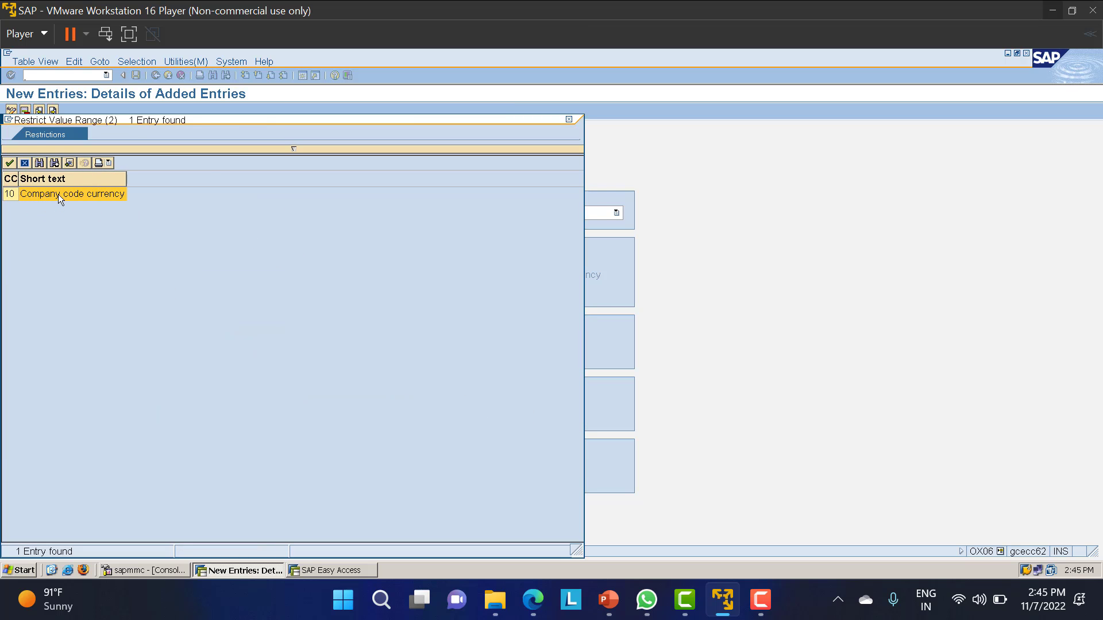
pyautogui.click(58, 194)
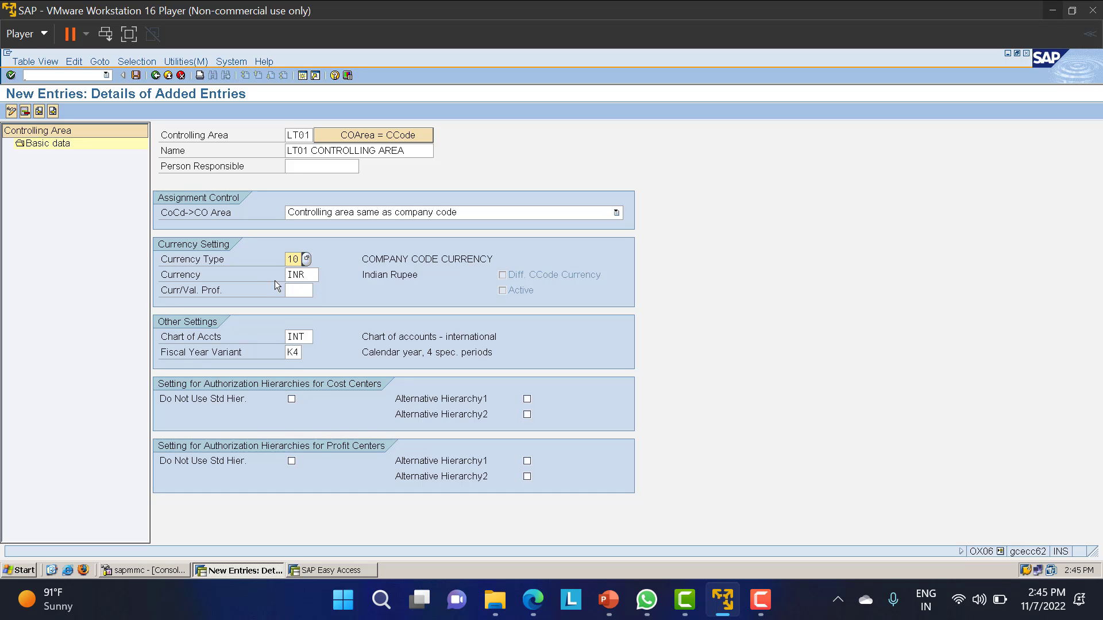
# - Look through the available fiscal year variants for the controlling area and close the list without choosing one
pyautogui.click(294, 352)
pyautogui.press('F4')
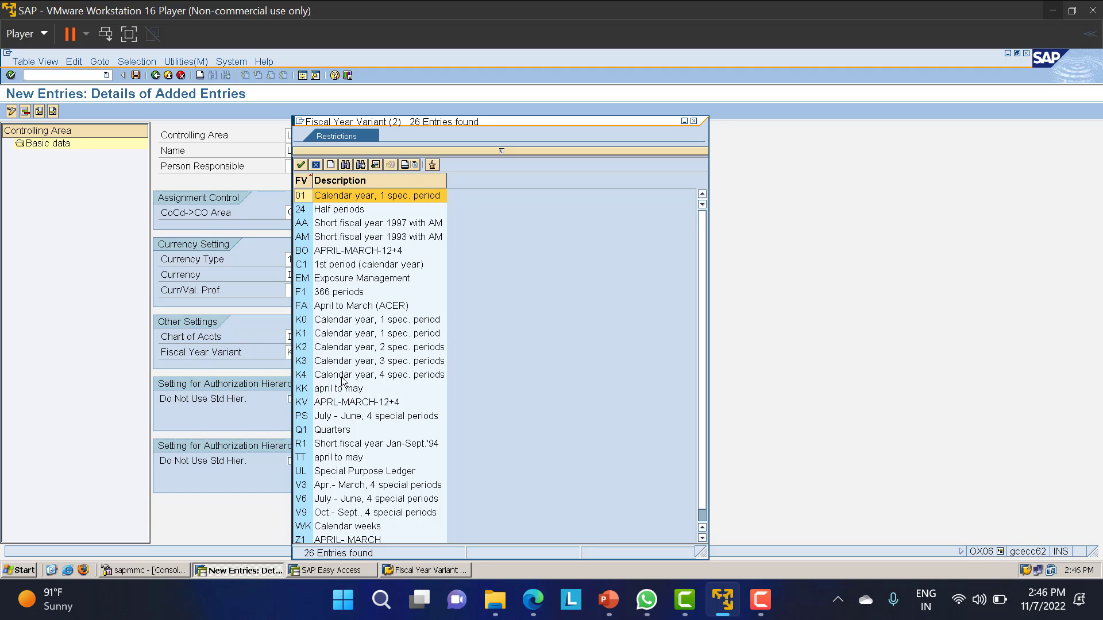
pyautogui.scroll(-1, 349, 497)
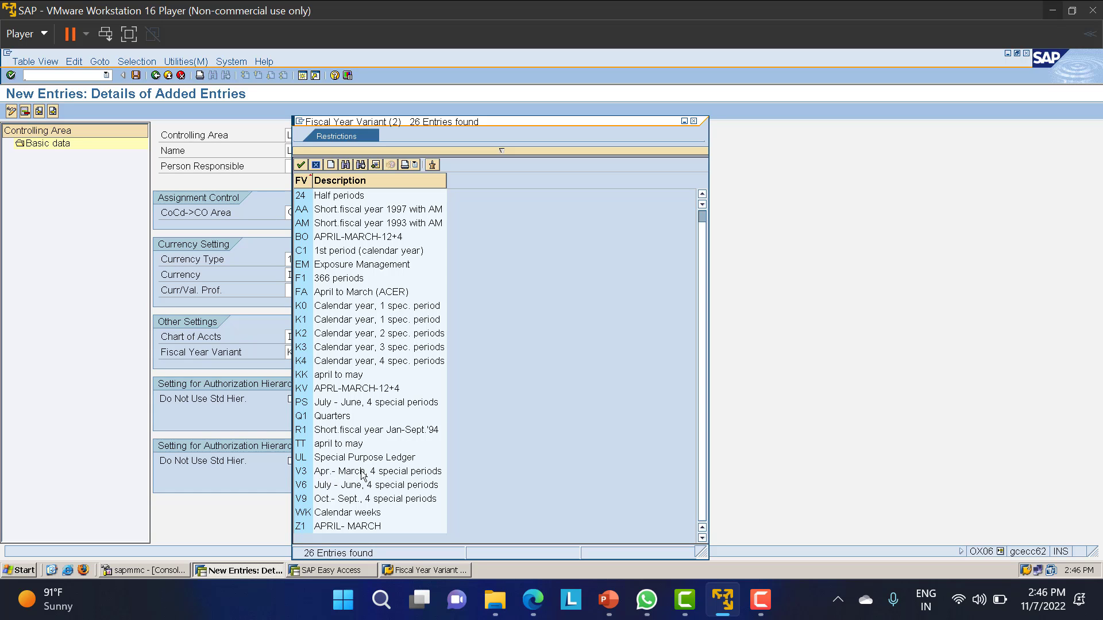
pyautogui.click(694, 121)
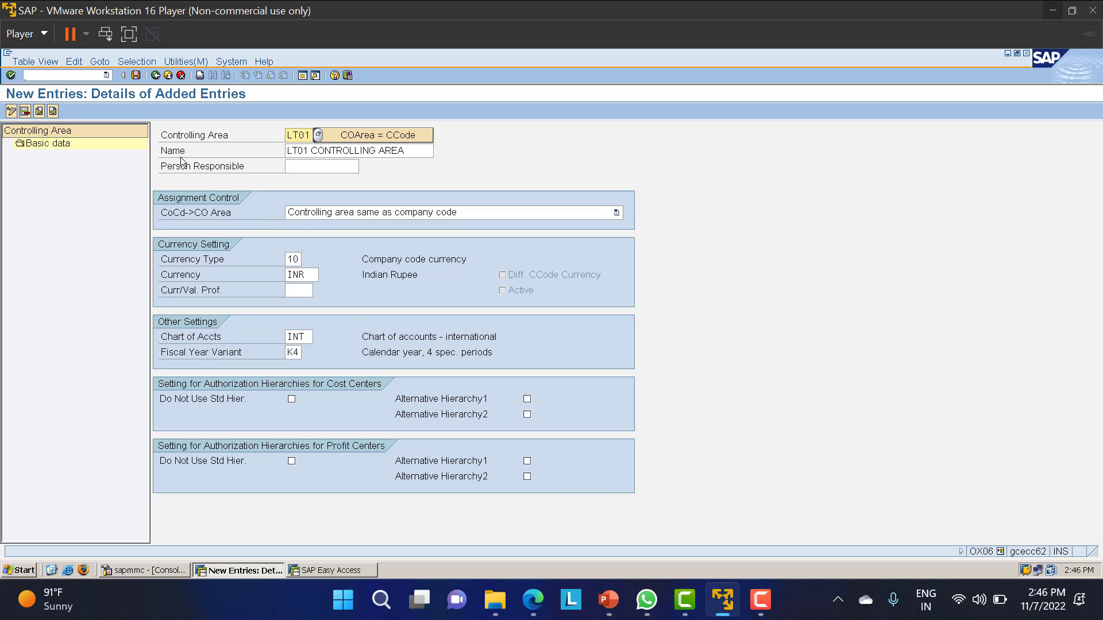
# - Save the LT01 controlling area under the LT01 PROJECTS customizing request and return to the SAP Easy Access screen
pyautogui.click(136, 76)
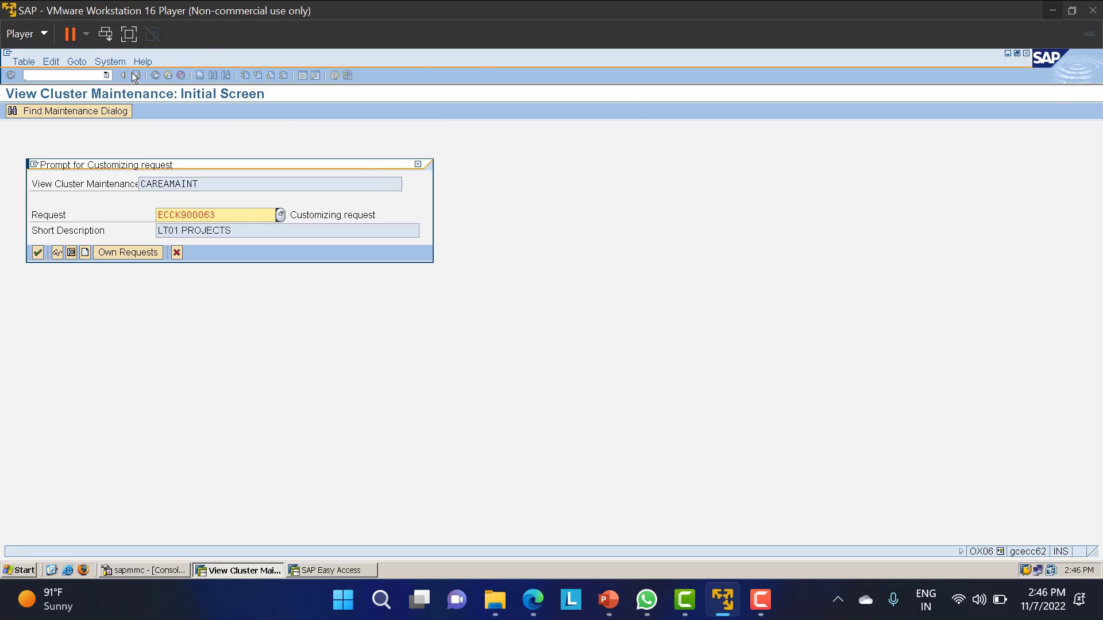
pyautogui.click(37, 252)
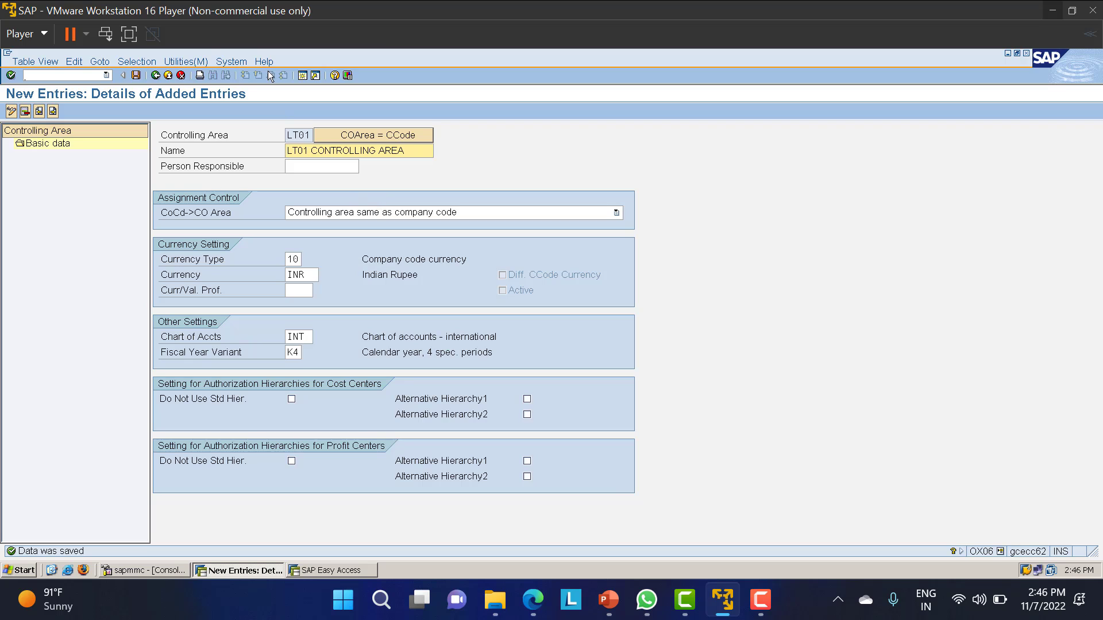
pyautogui.click(70, 73)
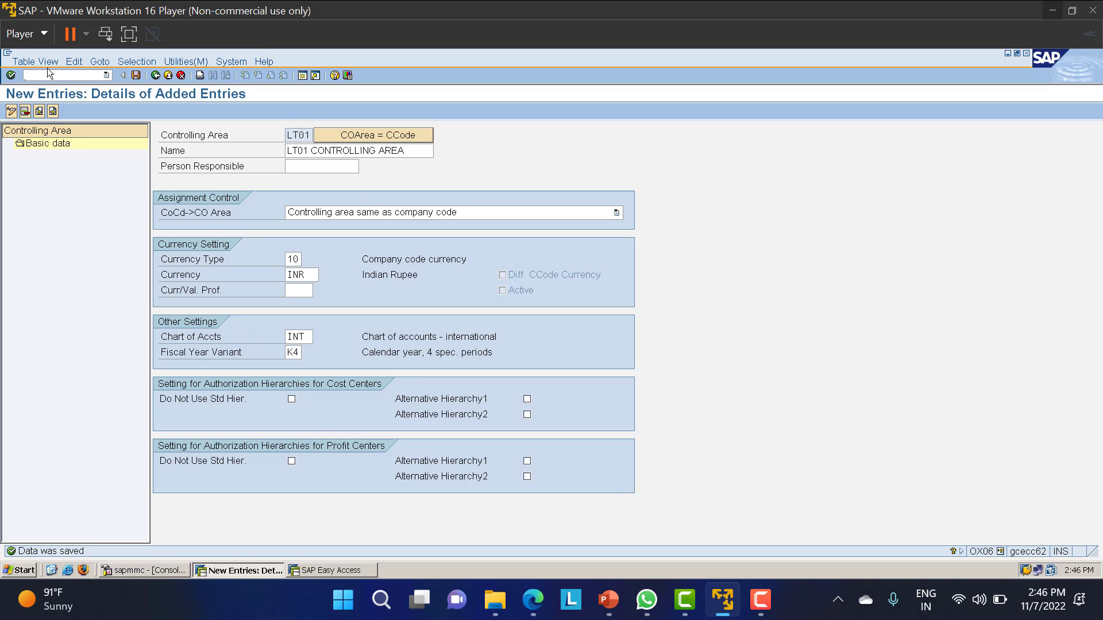
pyautogui.write('/n')
pyautogui.press('Return')
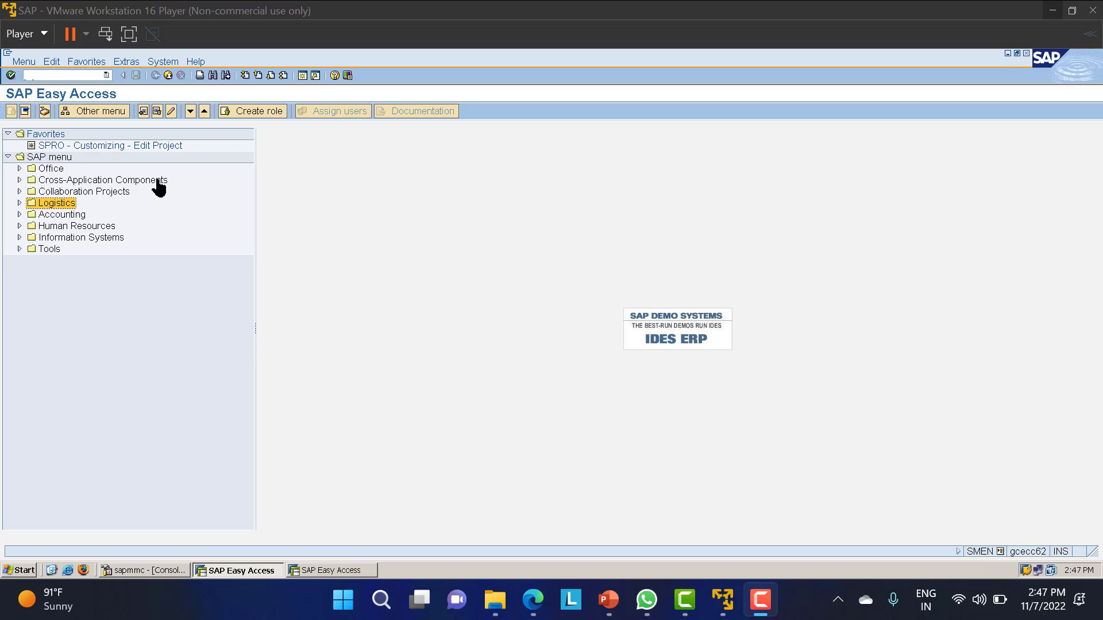
# - Reopen the SAP Reference IMG through transaction SPRO
pyautogui.click(58, 76)
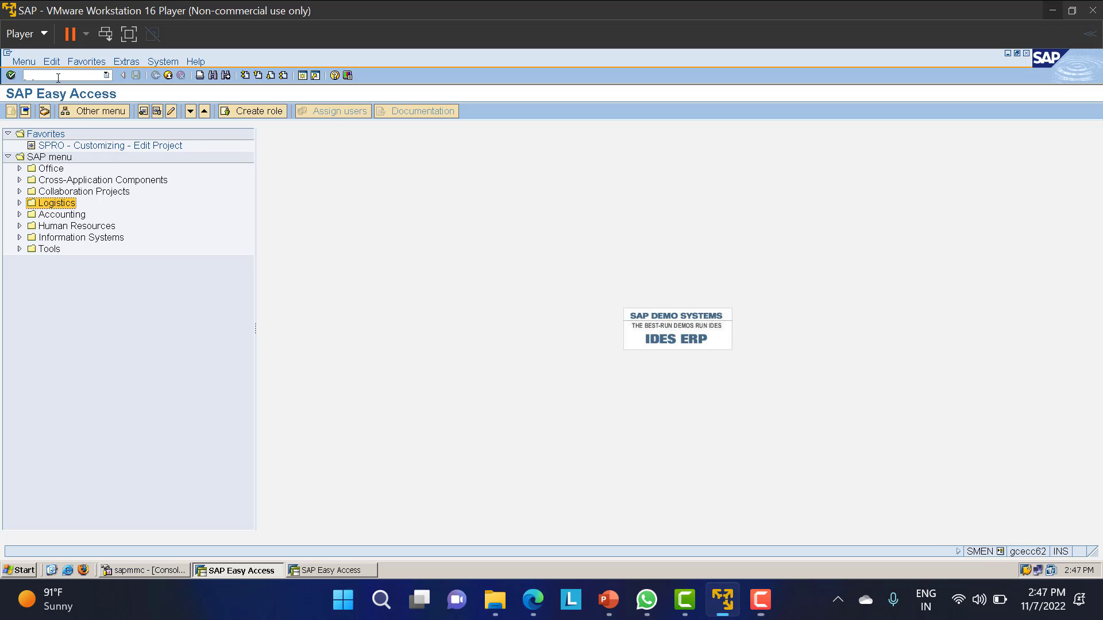
pyautogui.write('SPRO')
pyautogui.press('Return')
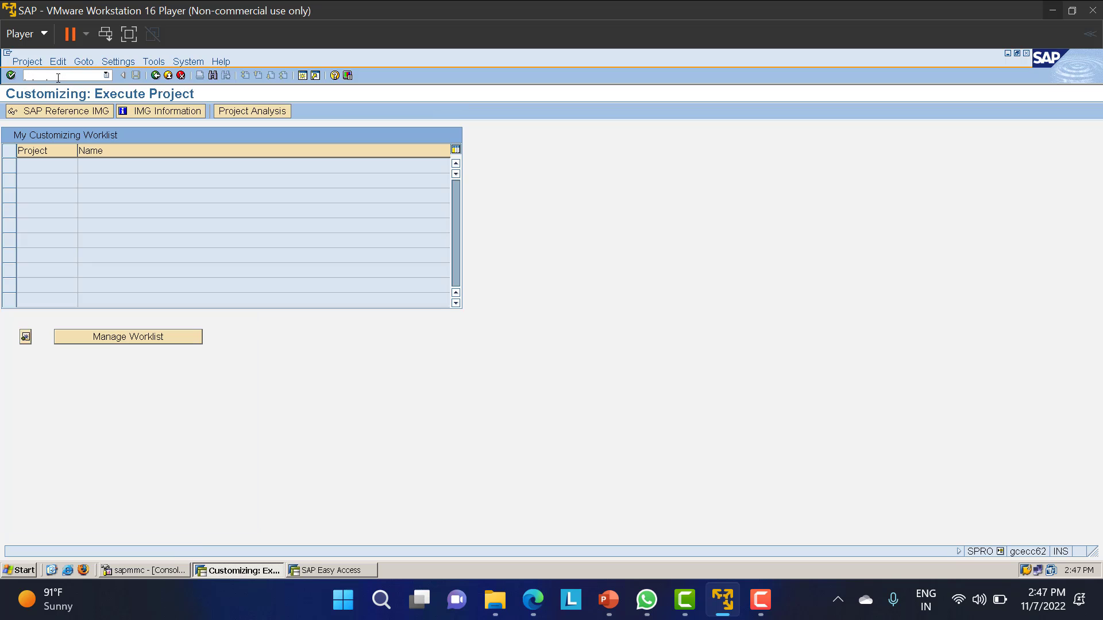
pyautogui.click(60, 112)
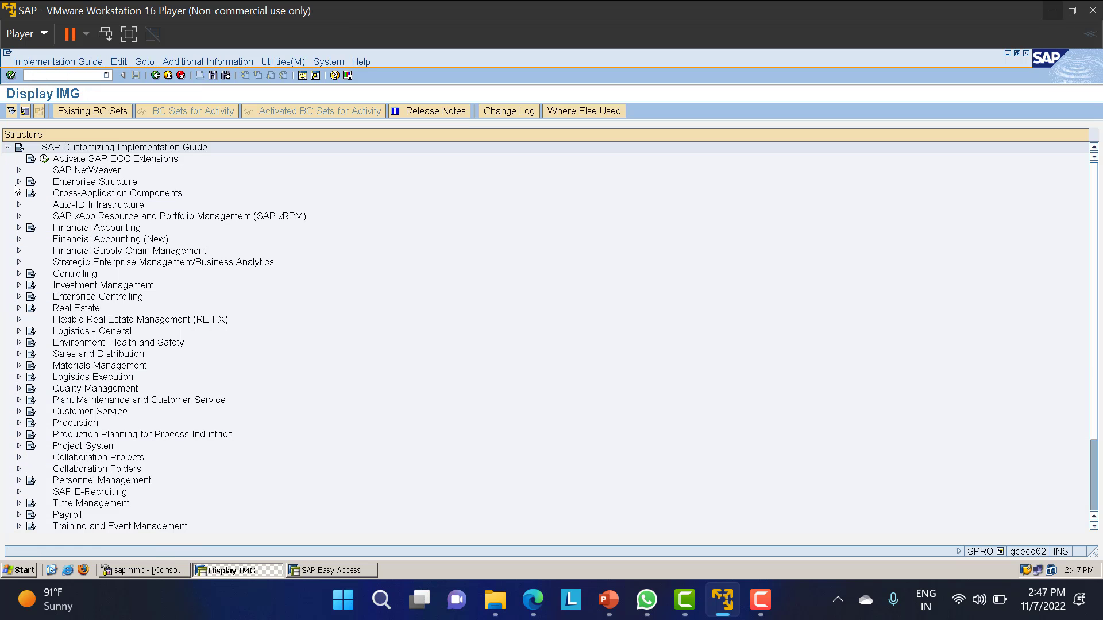
# - Open the "Assign company code to controlling area" activity in the Controlling assignments of the Enterprise Structure
pyautogui.click(18, 182)
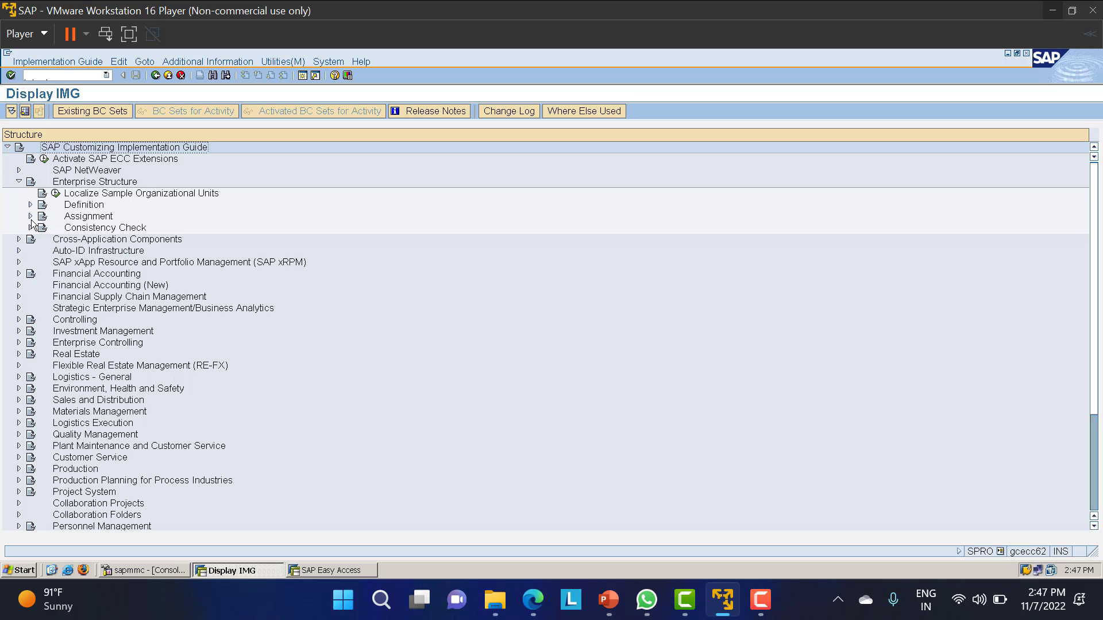
pyautogui.click(30, 217)
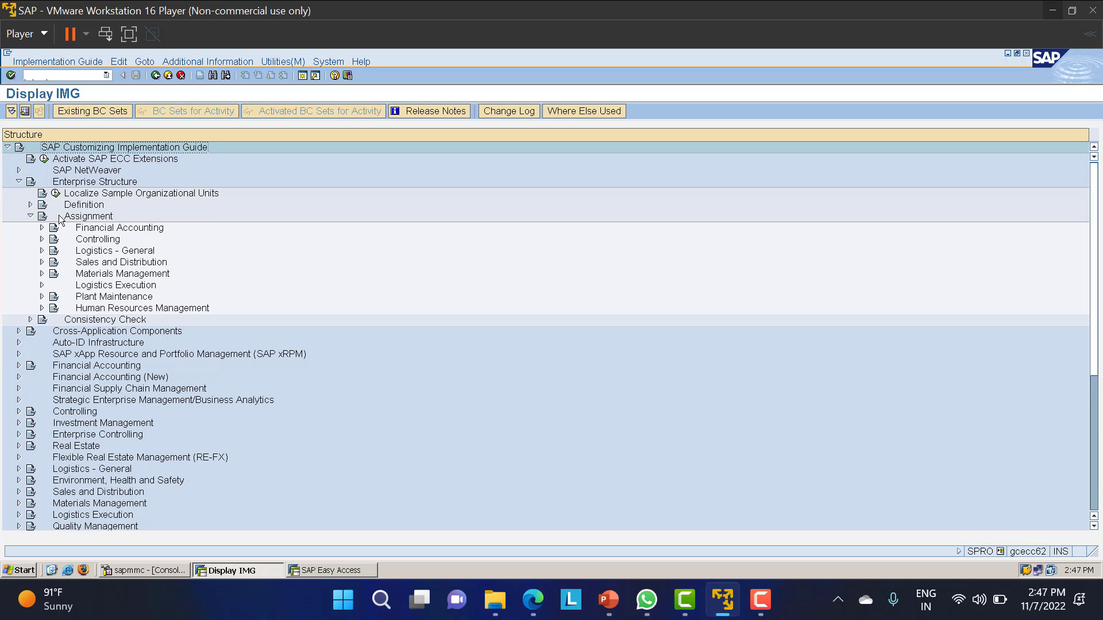
pyautogui.click(42, 239)
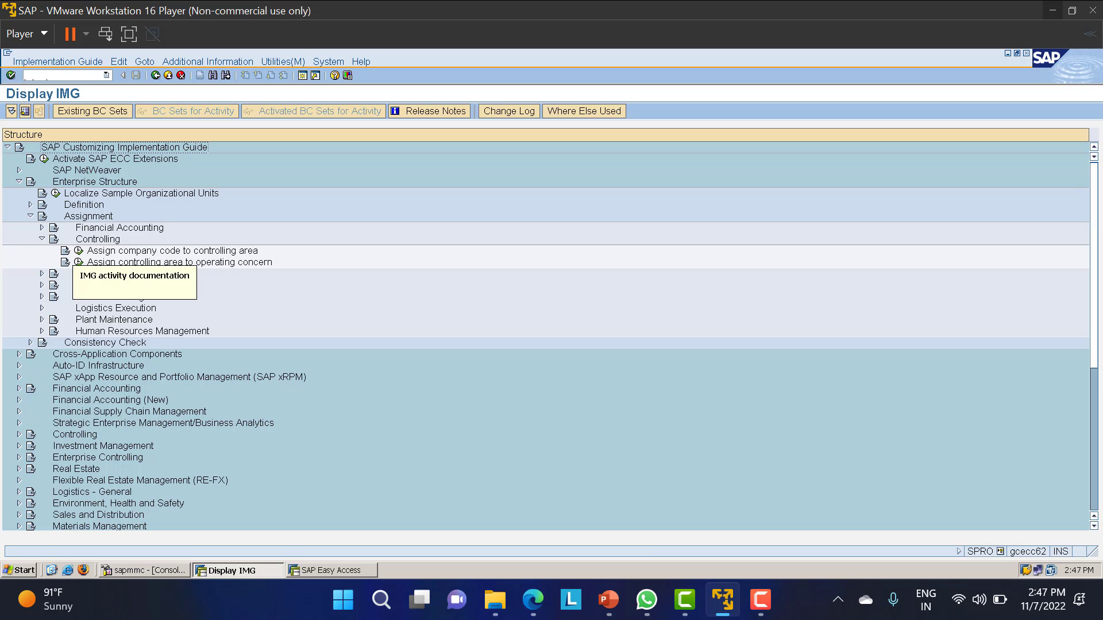
pyautogui.click(79, 251)
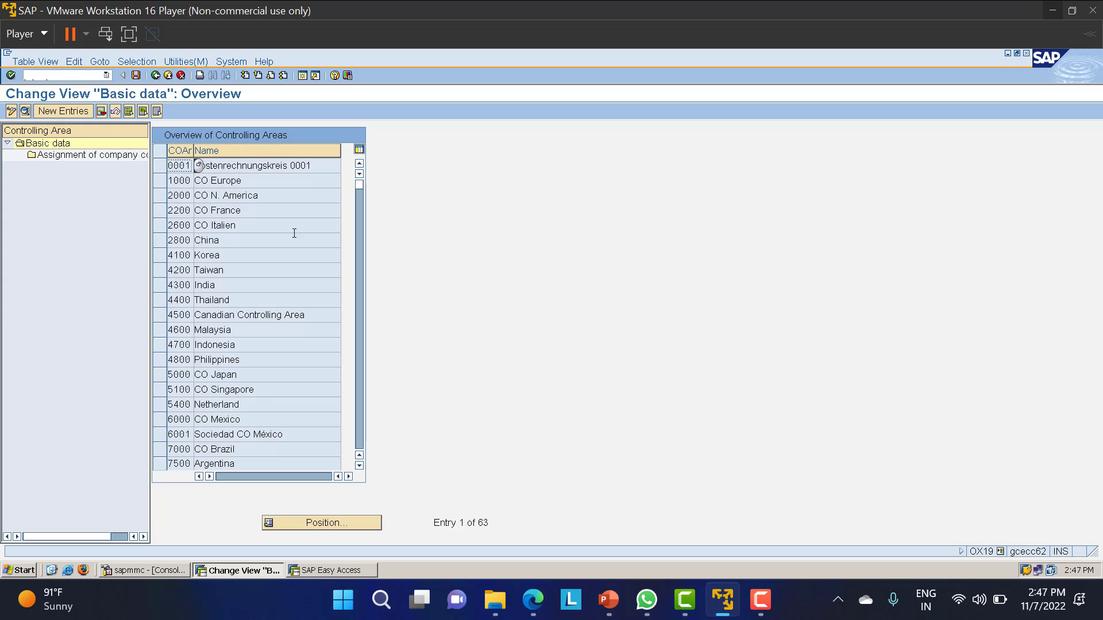
# - Locate controlling area LT01 in the overview and open its assignment of company codes
pyautogui.click(340, 525)
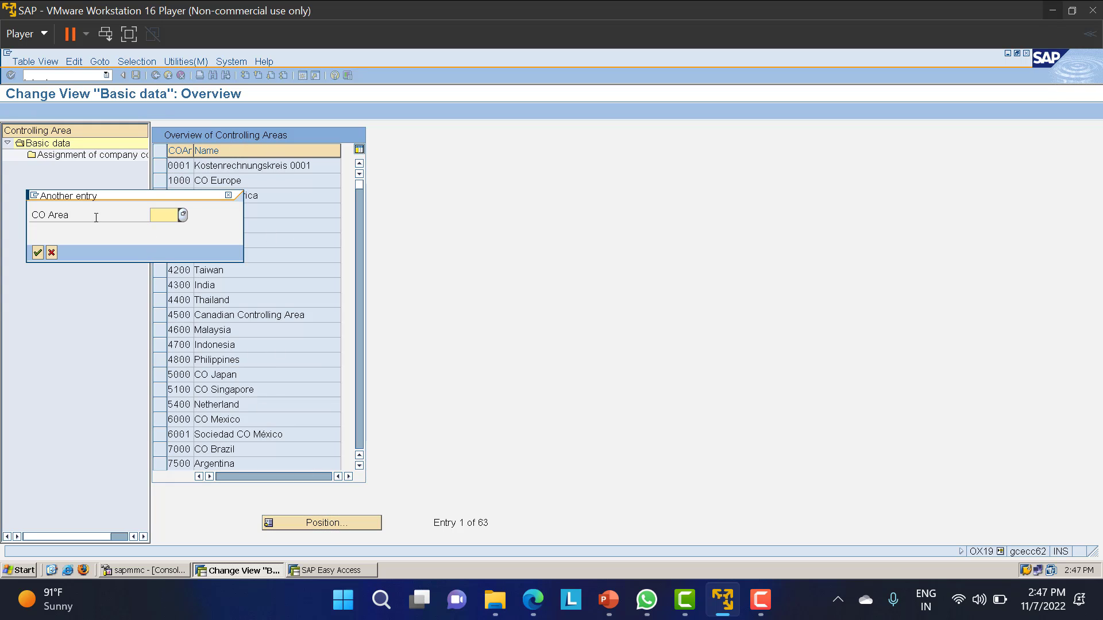
pyautogui.write('LT01')
pyautogui.press('Return')
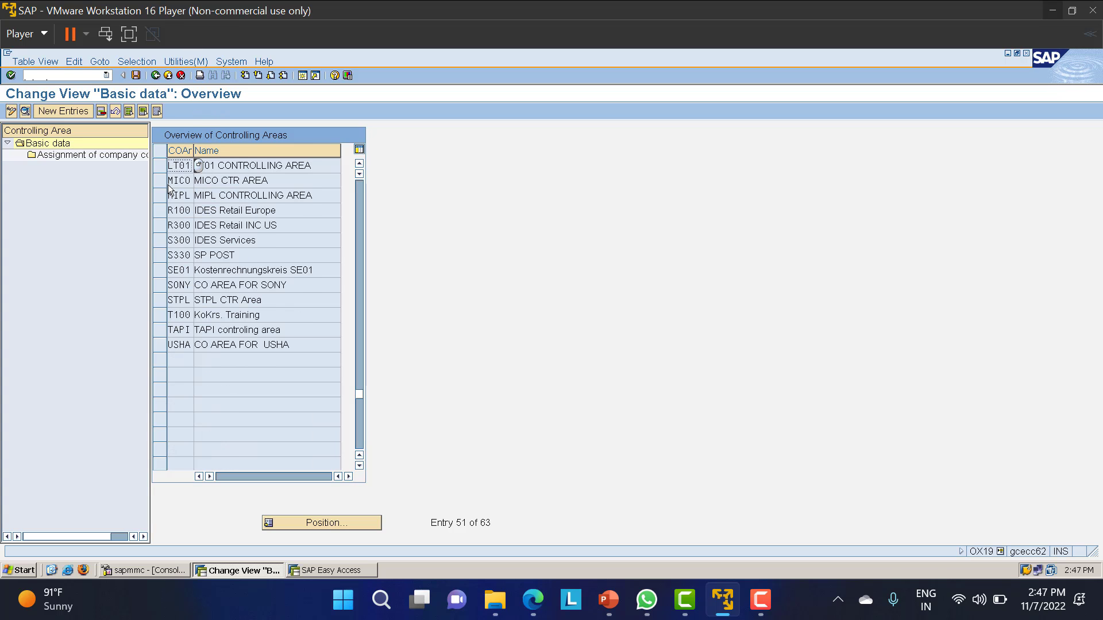
pyautogui.click(162, 167)
pyautogui.doubleClick(80, 156)
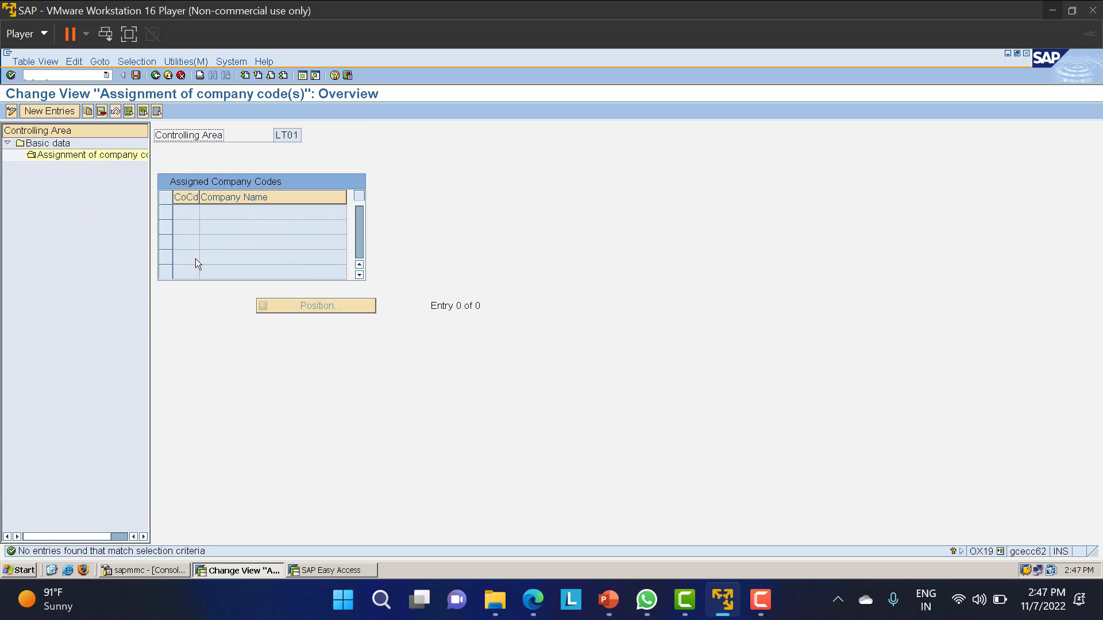
# - Add company code LT01 as a new assignment entry for controlling area LT01
pyautogui.click(50, 112)
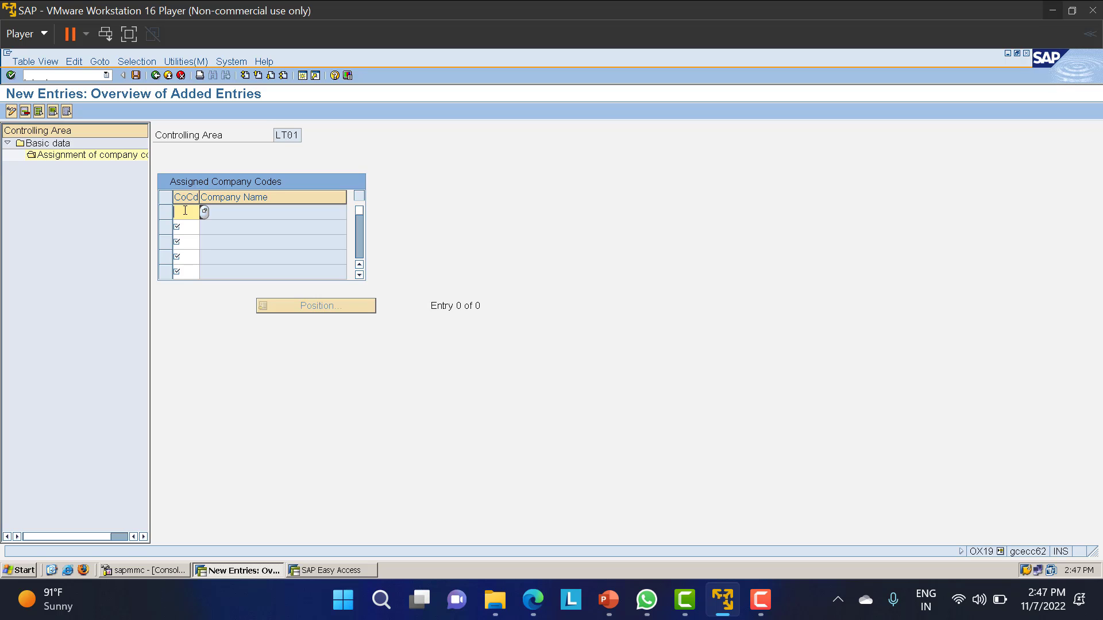
pyautogui.write('LT01')
pyautogui.press('Return')
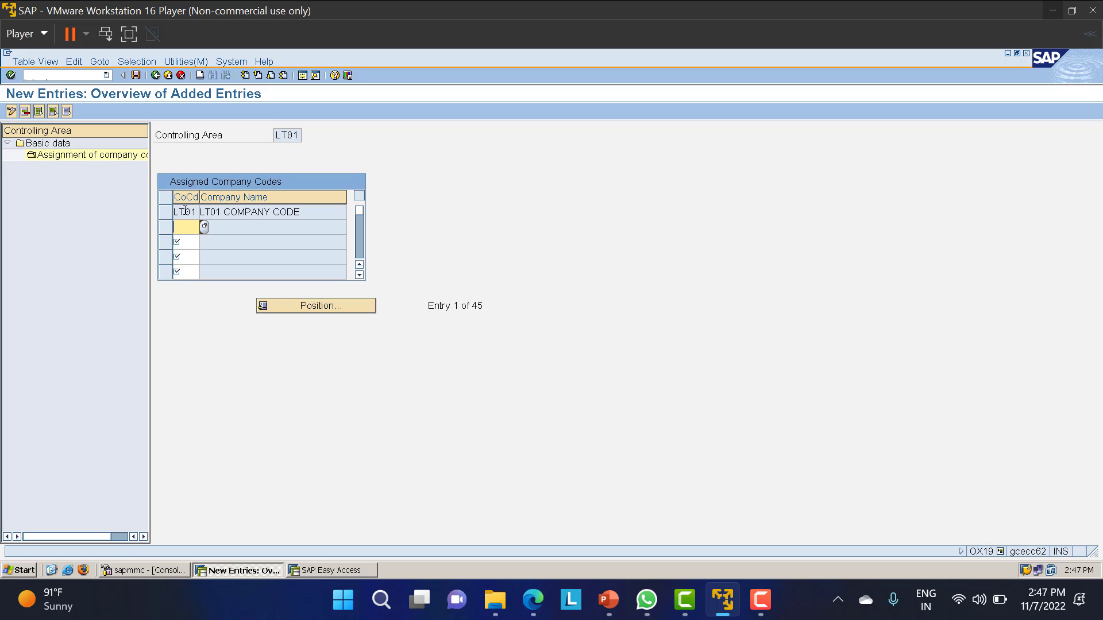
# - Save the company code assignment under customizing request ECCK900063 and return to the overview of controlling areas
pyautogui.click(136, 76)
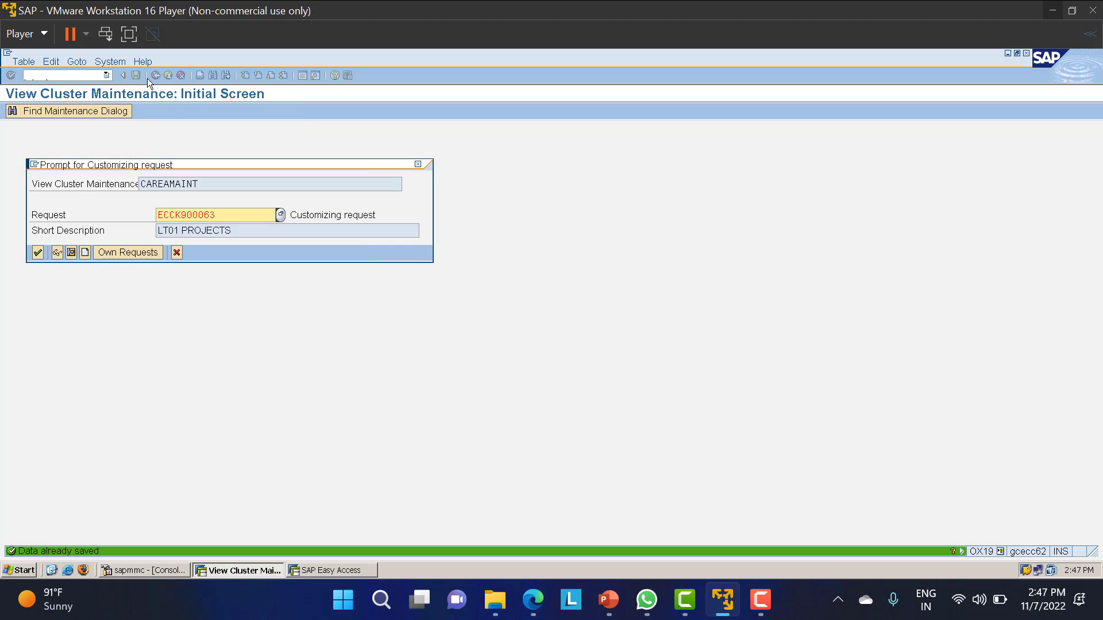
pyautogui.click(39, 253)
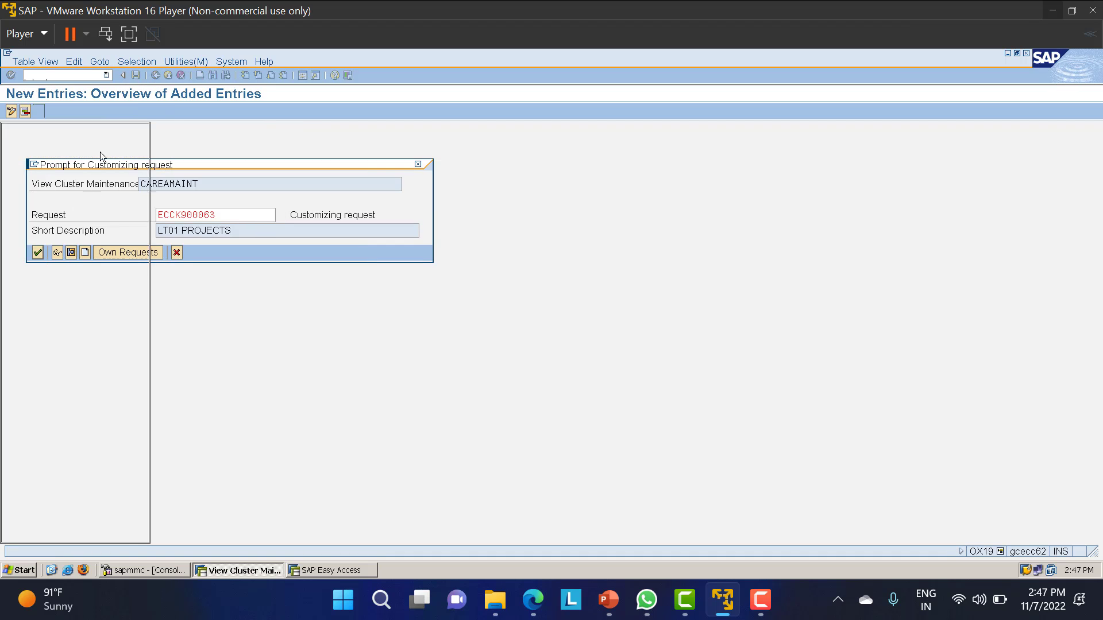
pyautogui.click(155, 75)
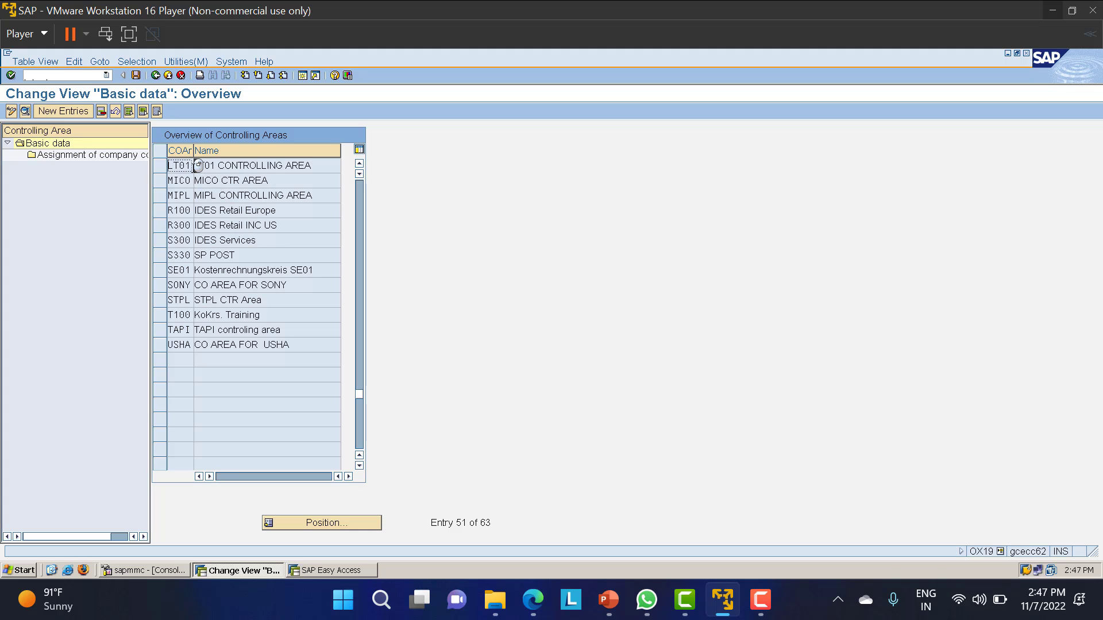
# - View the basic data details of controlling area LT01 and exit the maintenance view, saving the changes
pyautogui.doubleClick(183, 165)
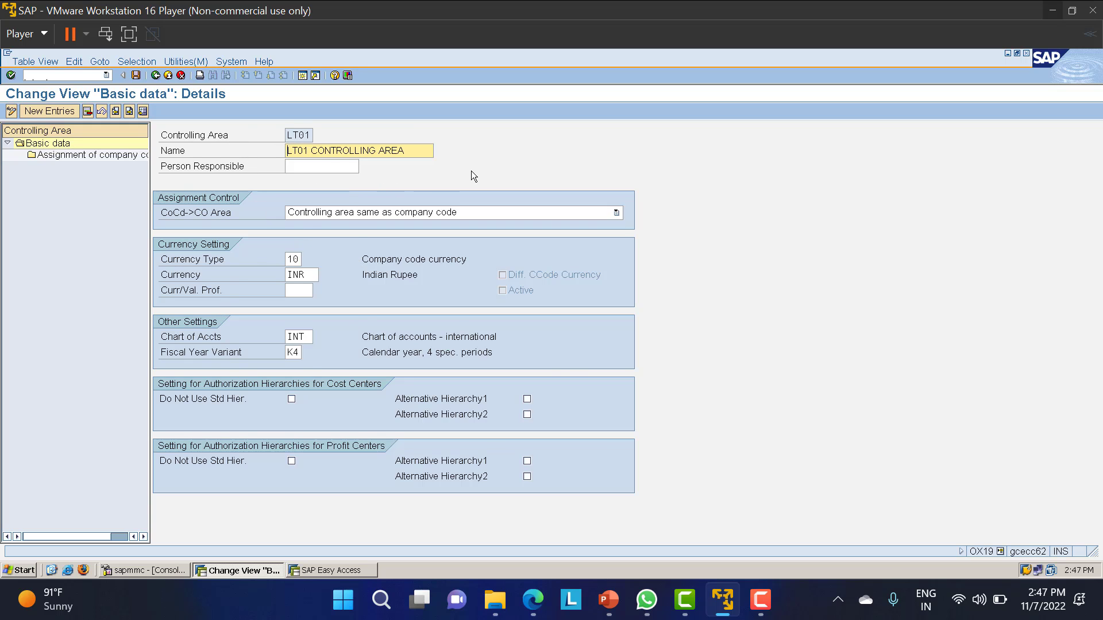
pyautogui.click(155, 75)
pyautogui.click(155, 76)
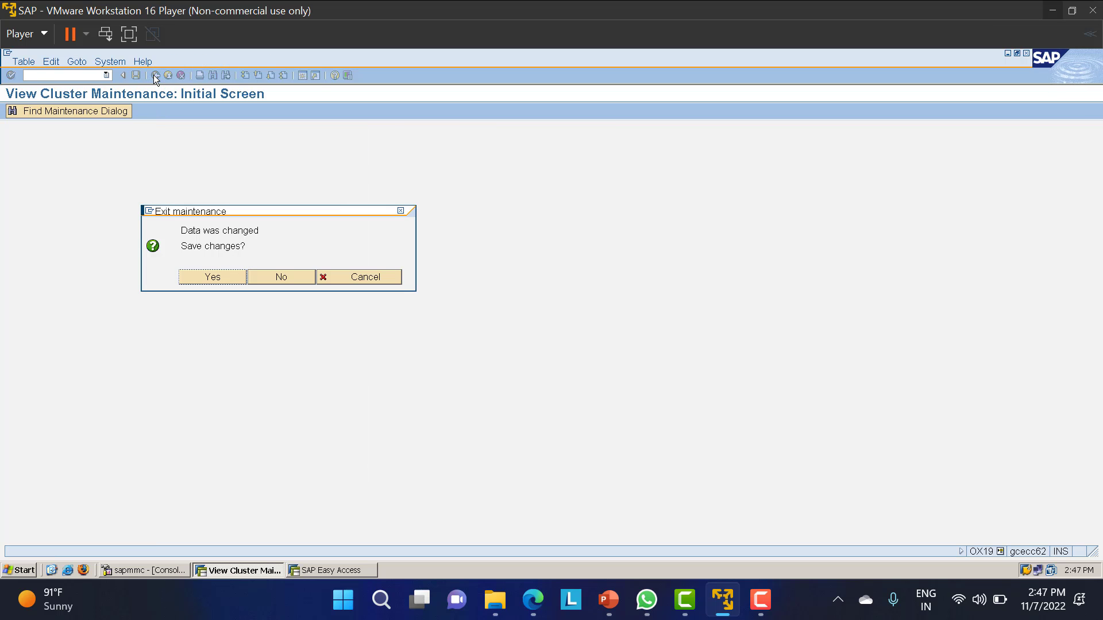
pyautogui.click(214, 277)
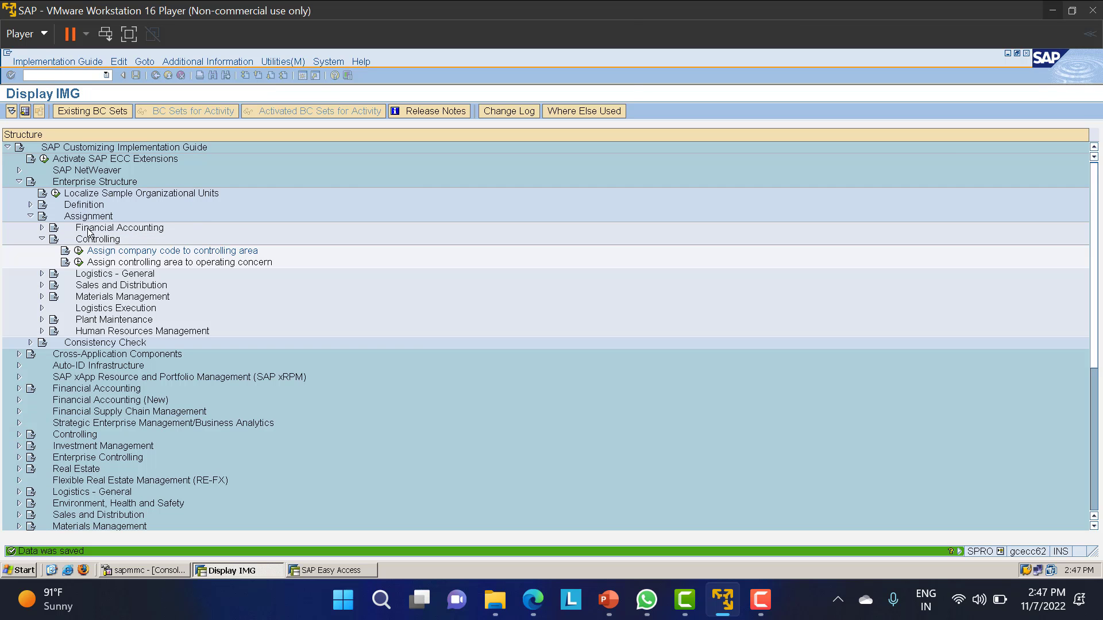
# - Review the "Assign company code to controlling area" activity under the Controlling assignments and return to the IMG
pyautogui.click(41, 238)
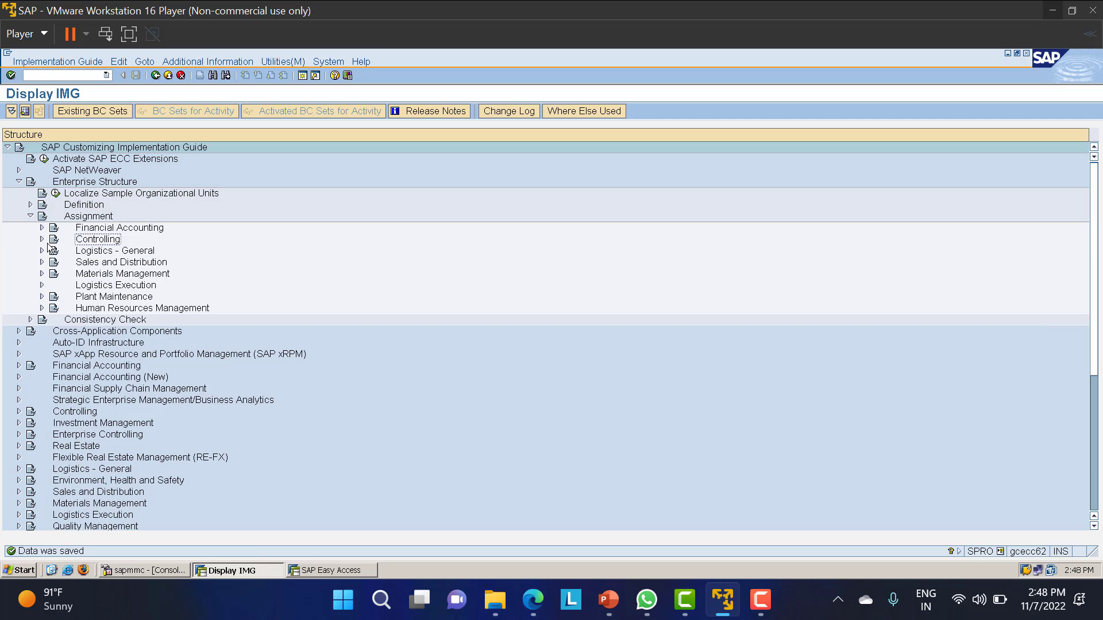
pyautogui.click(41, 239)
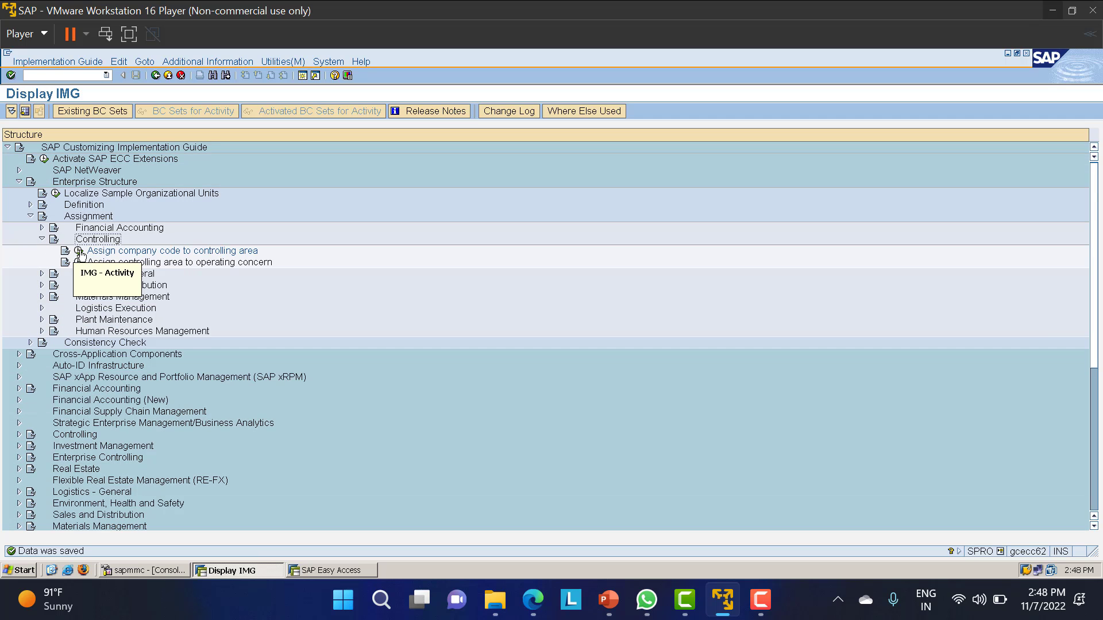
pyautogui.click(78, 250)
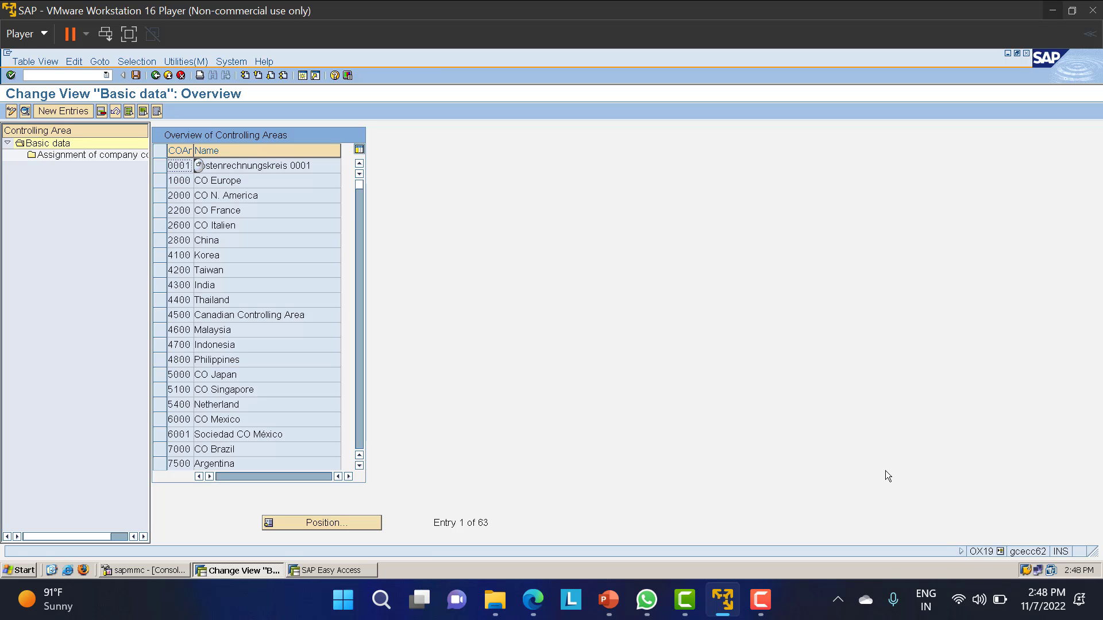
pyautogui.click(154, 76)
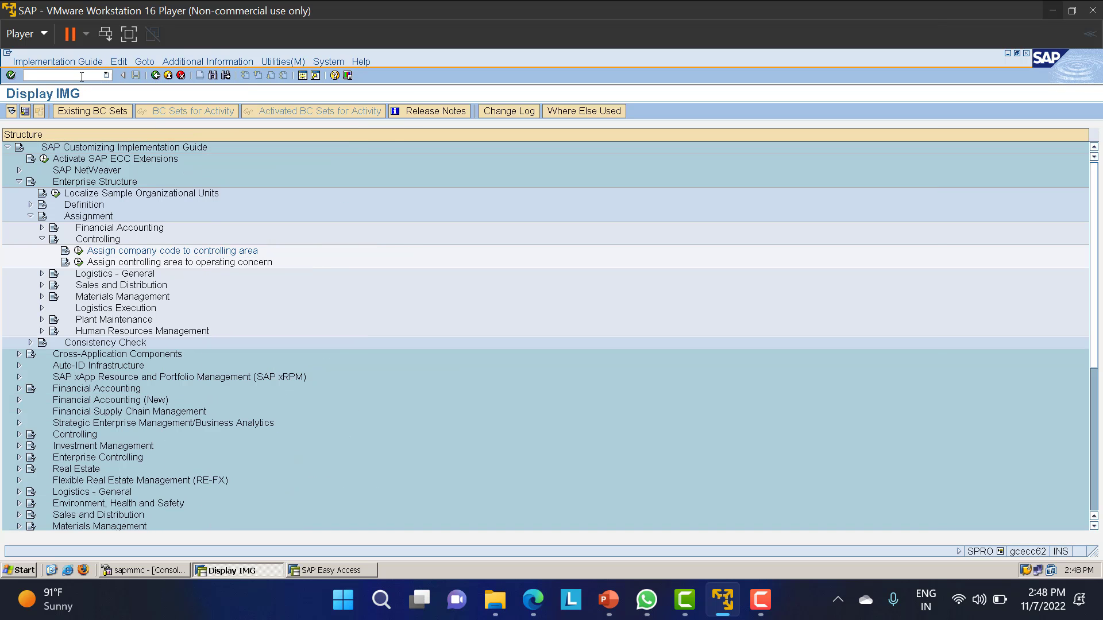
# - Leave the IMG and return to the SAP Easy Access screen using the command "/n"
pyautogui.click(81, 77)
pyautogui.write('/n')
pyautogui.press('Return')
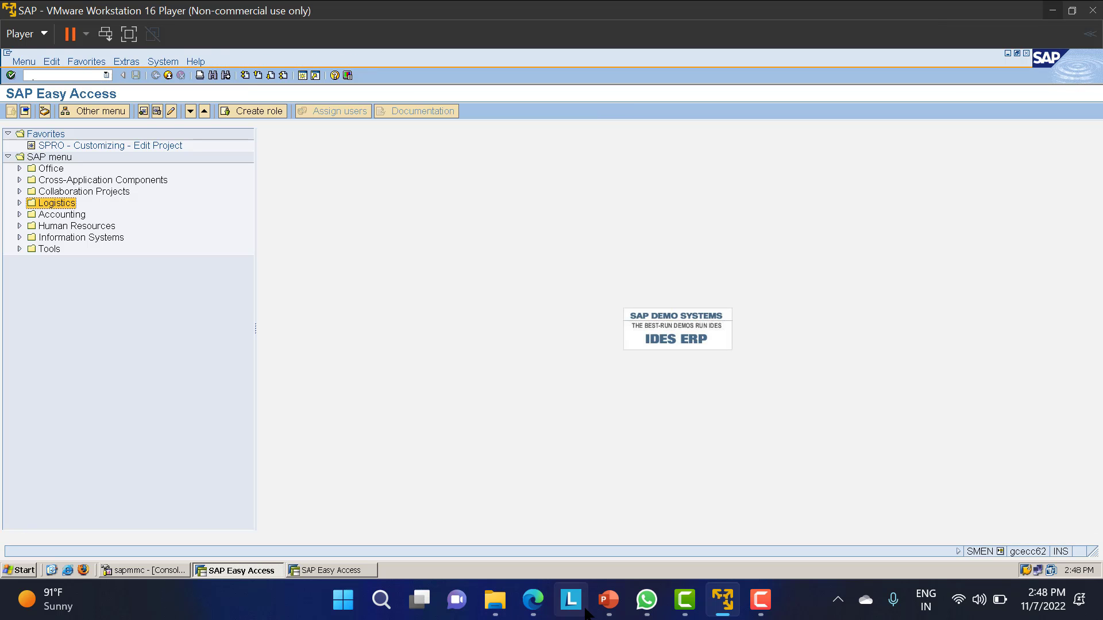
# - Switch to PowerPoint and append "– OX06" to the first bullet on the STEPS slide, removing the empty bullet below it
pyautogui.click(610, 600)
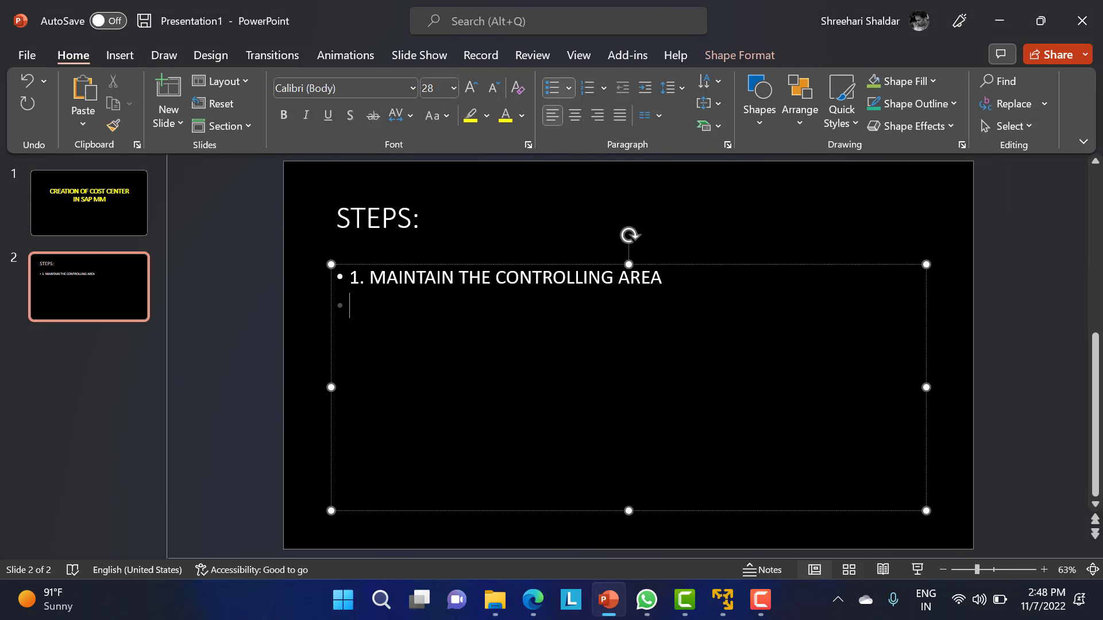
pyautogui.press('BackSpace')
pyautogui.write('-')
pyautogui.write('OX06')
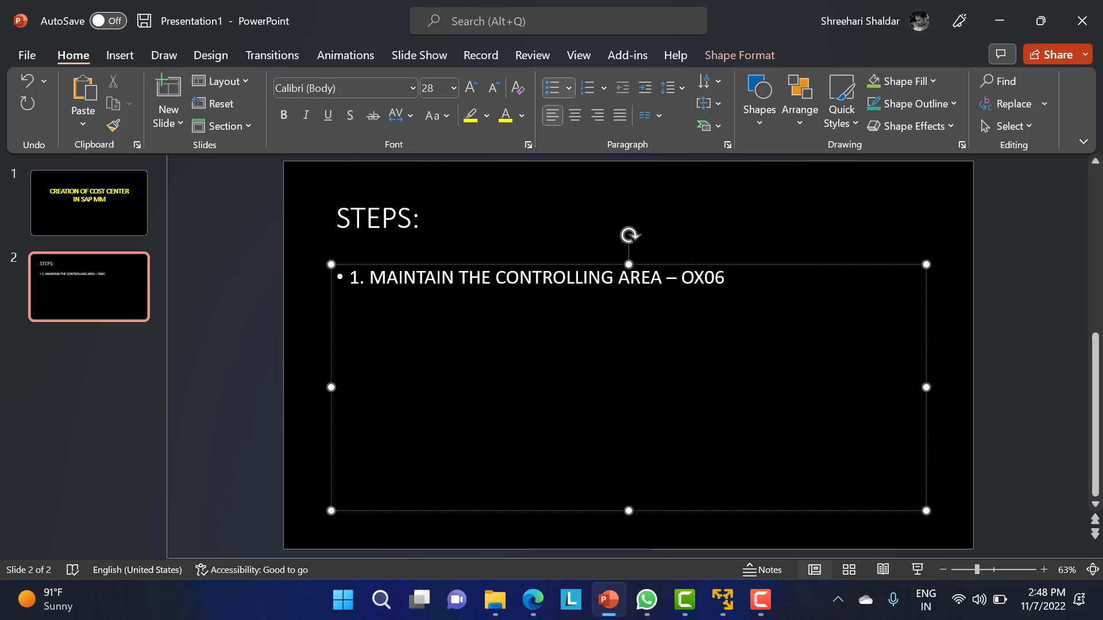
# - Add a second bullet reading "2. ASIIGN CONTROLLING AREA – OX19" to the STEPS slide
pyautogui.press('Return')
pyautogui.write('2. ASIIGN CONTRO')
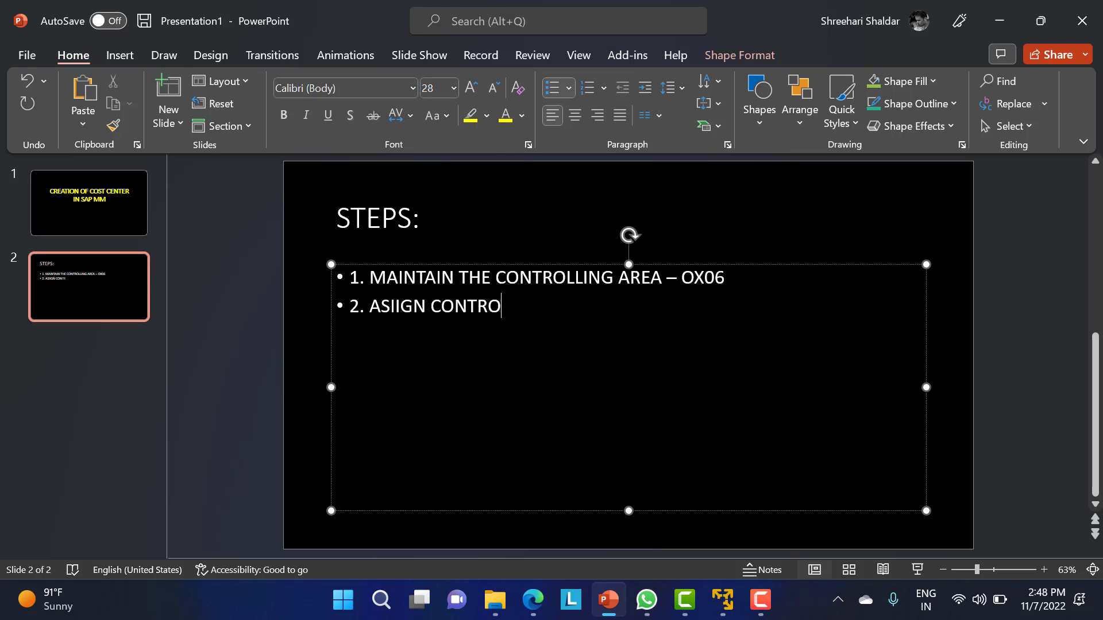
pyautogui.write('LLING AREA')
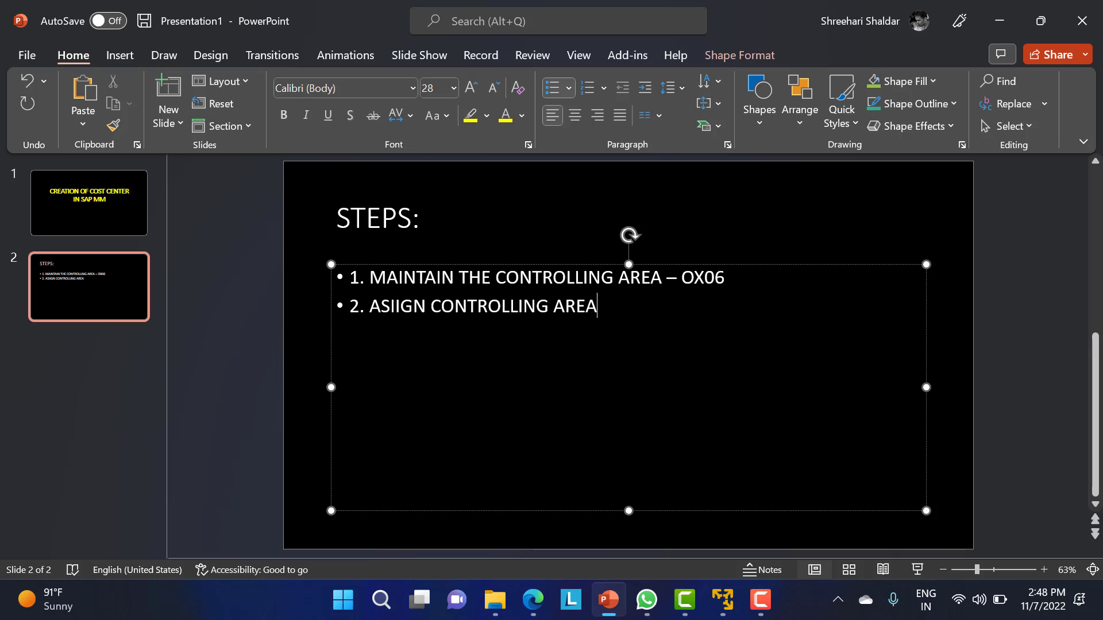
pyautogui.write(' - OX19')
# - Add a third bullet reading "3. MAINTAIN THE CONTROLLING AREA – OKKP" to the STEPS slide
pyautogui.press('Return')
pyautogui.write('3. MAI')
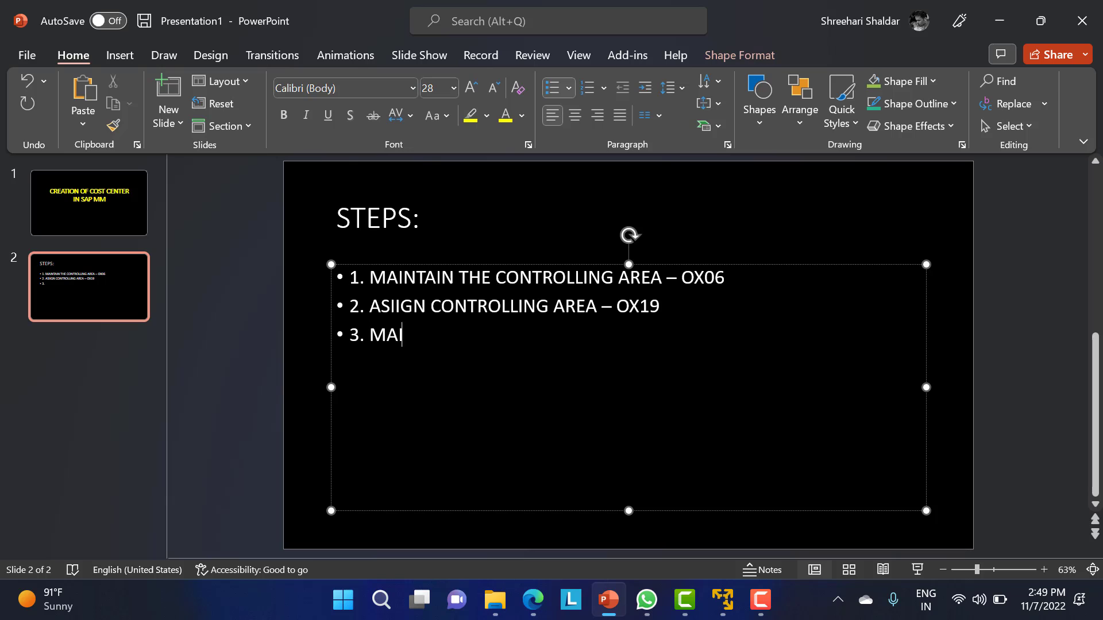
pyautogui.write('NTAIN THE ')
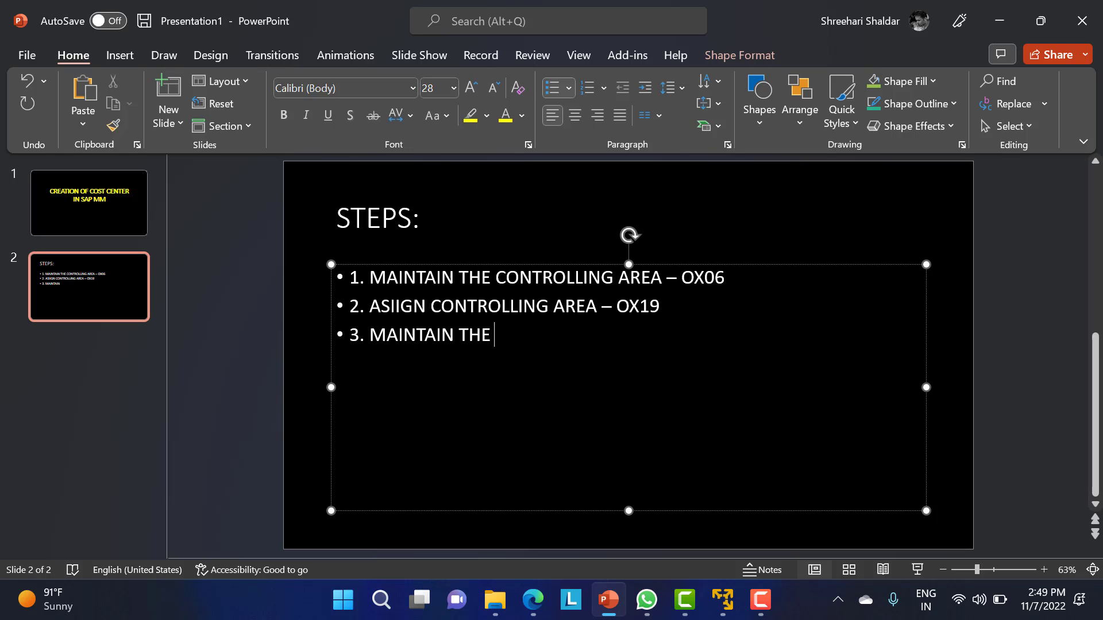
pyautogui.write('CONTROLLING AREA')
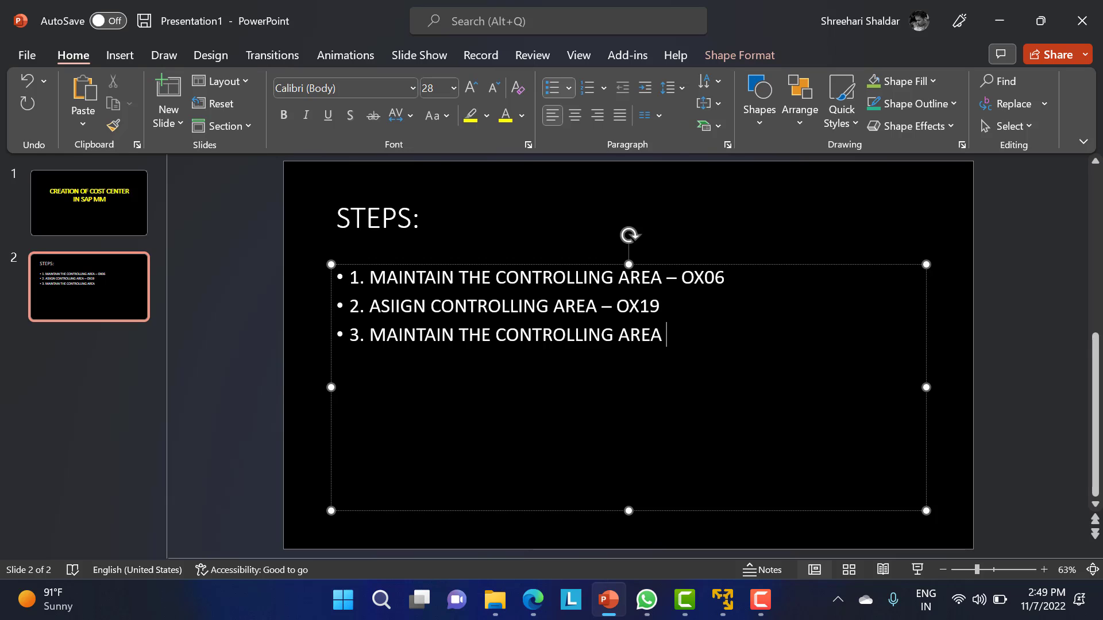
pyautogui.write(' - OKKP')
# - Switch back to SAP in the VMware window and start transaction OKKP
pyautogui.click(723, 599)
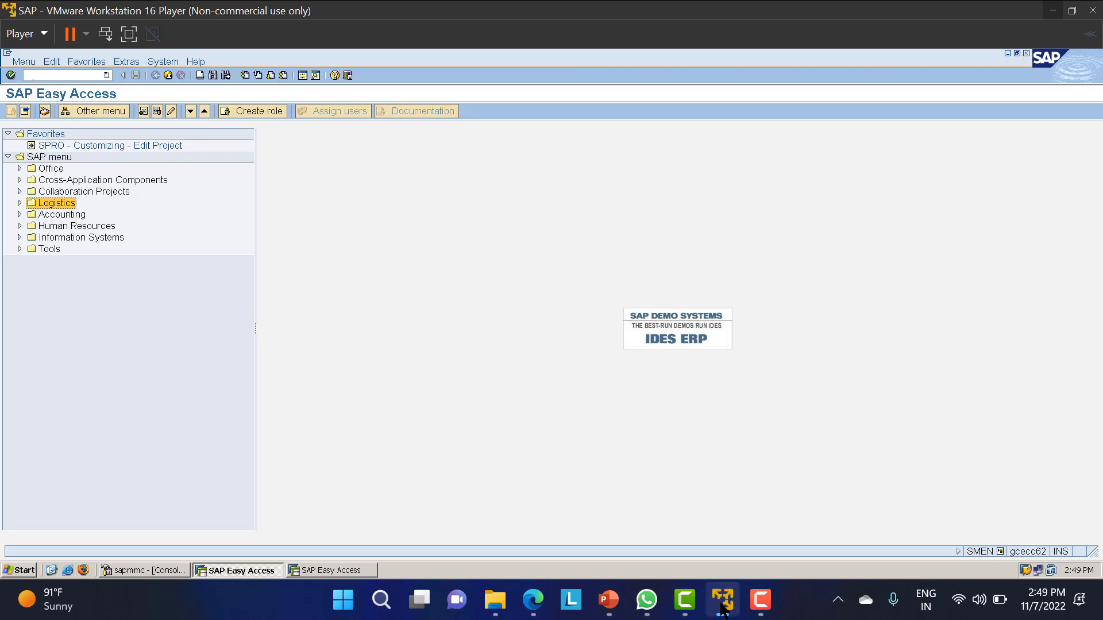
pyautogui.click(61, 76)
pyautogui.write('KKP')
pyautogui.press('Return')
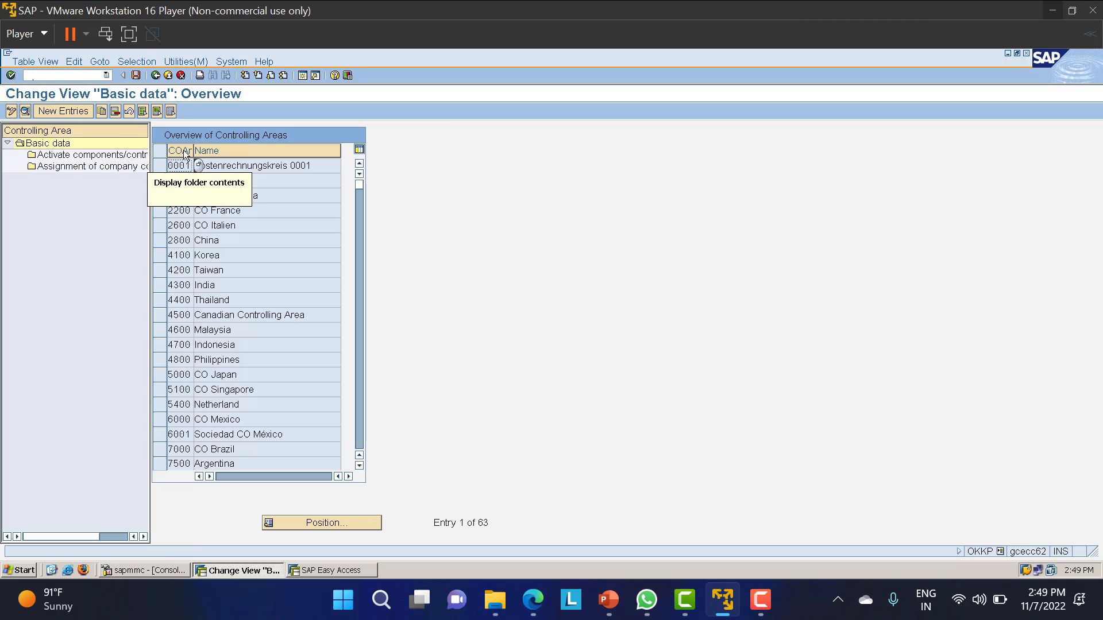
# - Locate controlling area LT01 in the overview and open its "Activate components/control indicators" view
pyautogui.click(320, 523)
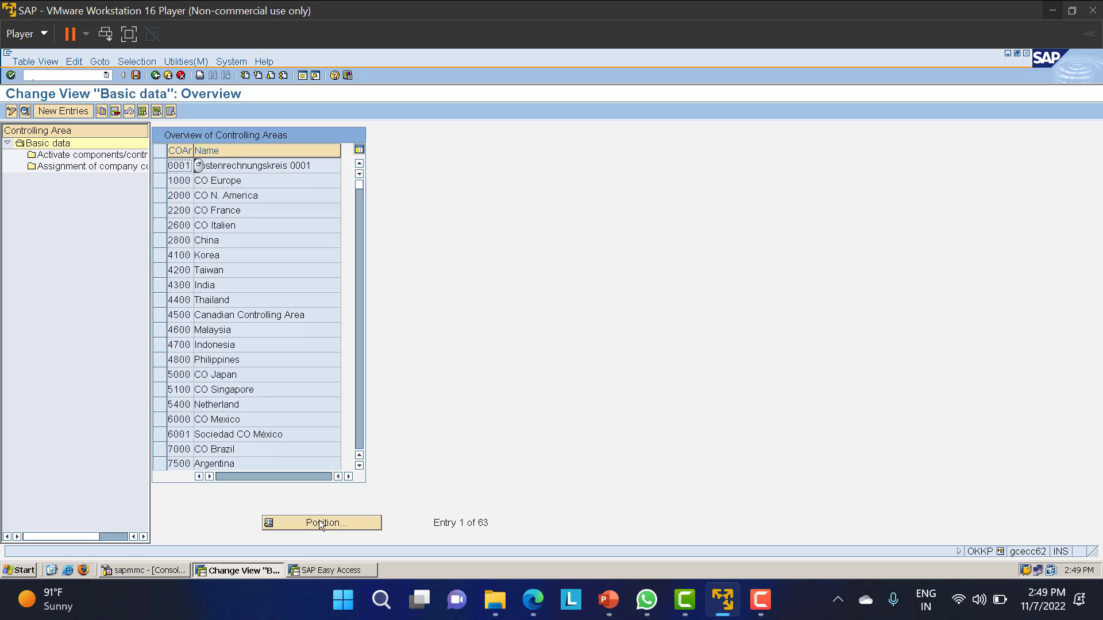
pyautogui.write('L')
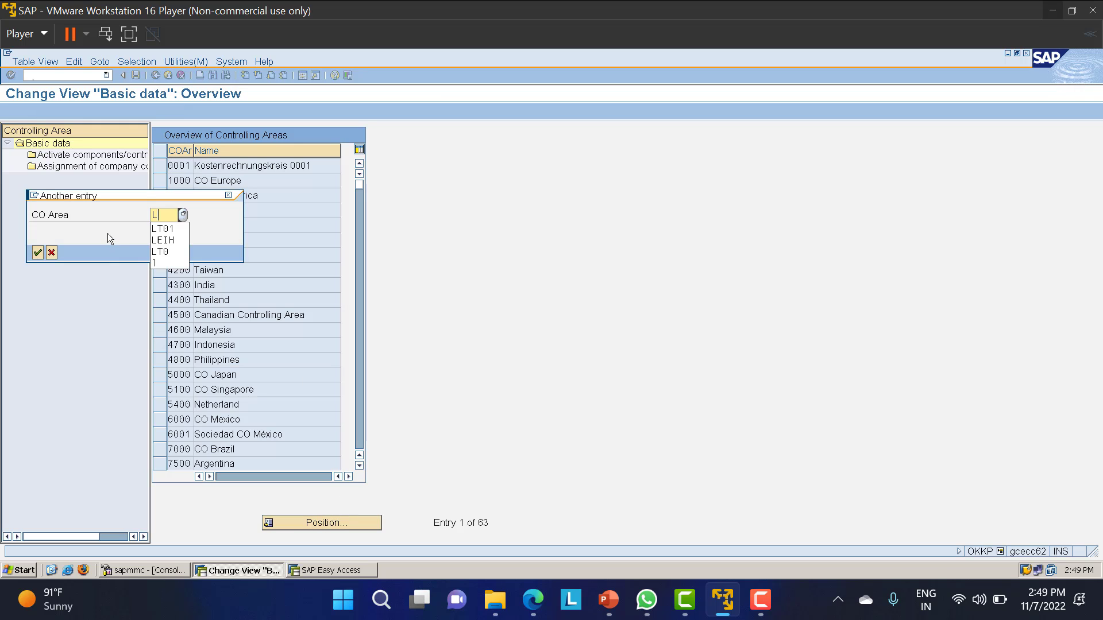
pyautogui.write('T01')
pyautogui.press('Return')
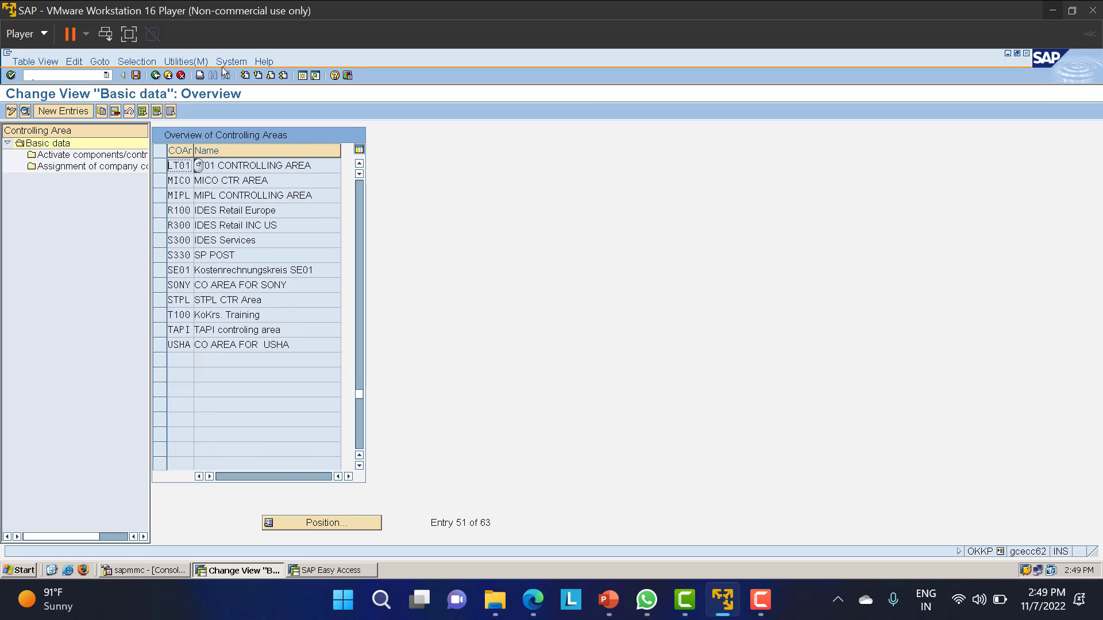
pyautogui.click(161, 166)
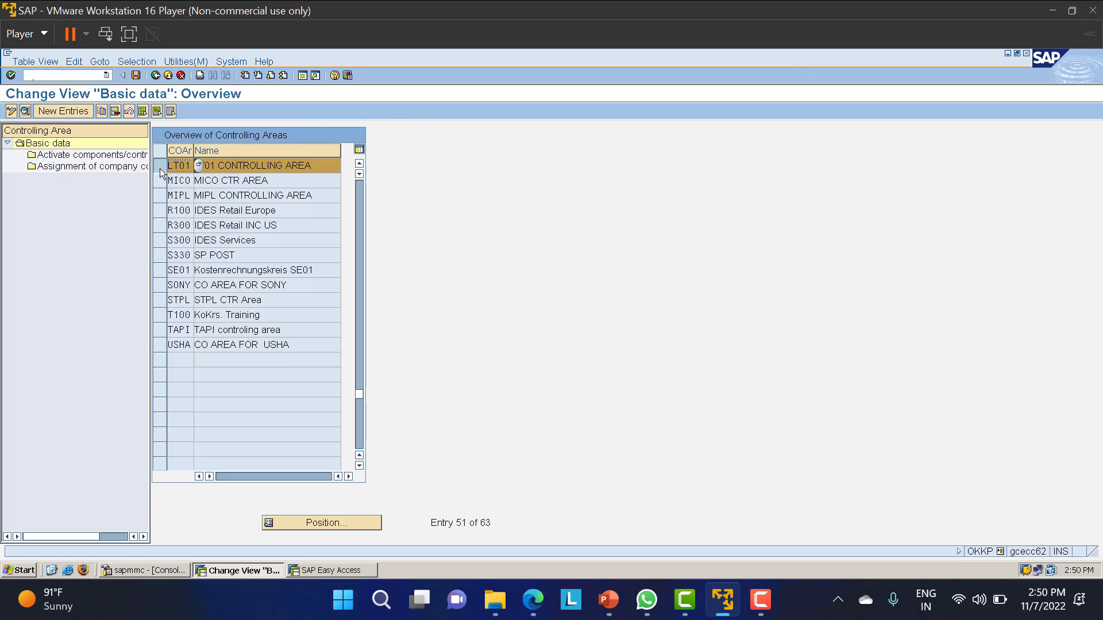
pyautogui.doubleClick(67, 156)
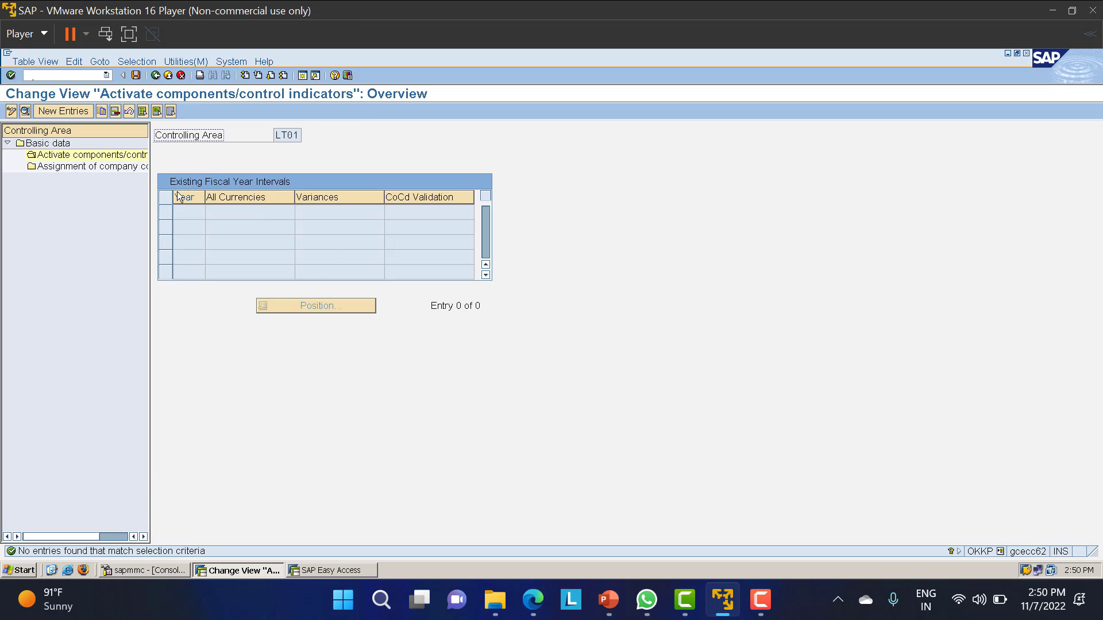
# - Create a new control indicator entry from fiscal year 2022 with Cost Centers set to "Component active"
pyautogui.click(74, 115)
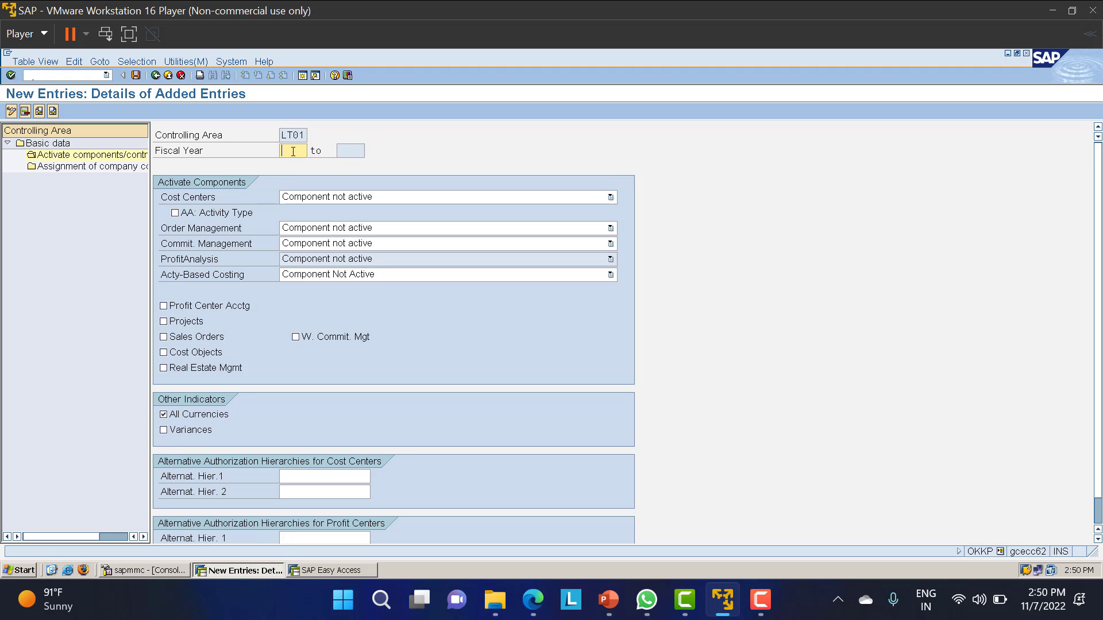
pyautogui.write('2022')
pyautogui.click(330, 198)
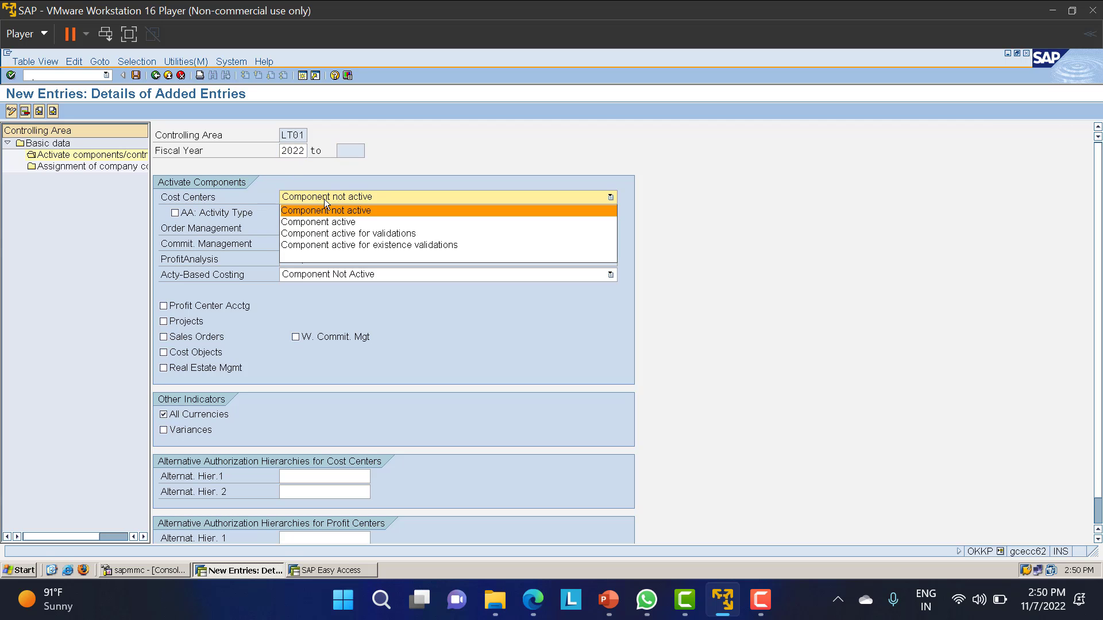
pyautogui.click(343, 223)
# - Set Order Management to "Component active", Commit. Management to "Components active" and Acty-Based Costing to "Component Active for Parallel Calculation"
pyautogui.click(344, 227)
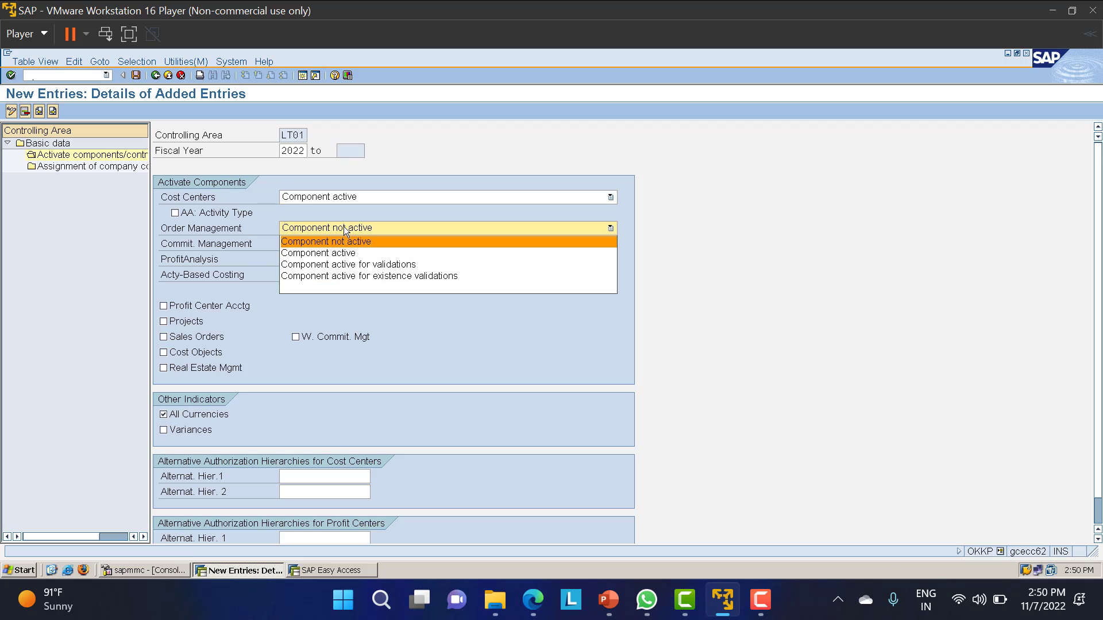
pyautogui.click(343, 253)
pyautogui.click(349, 243)
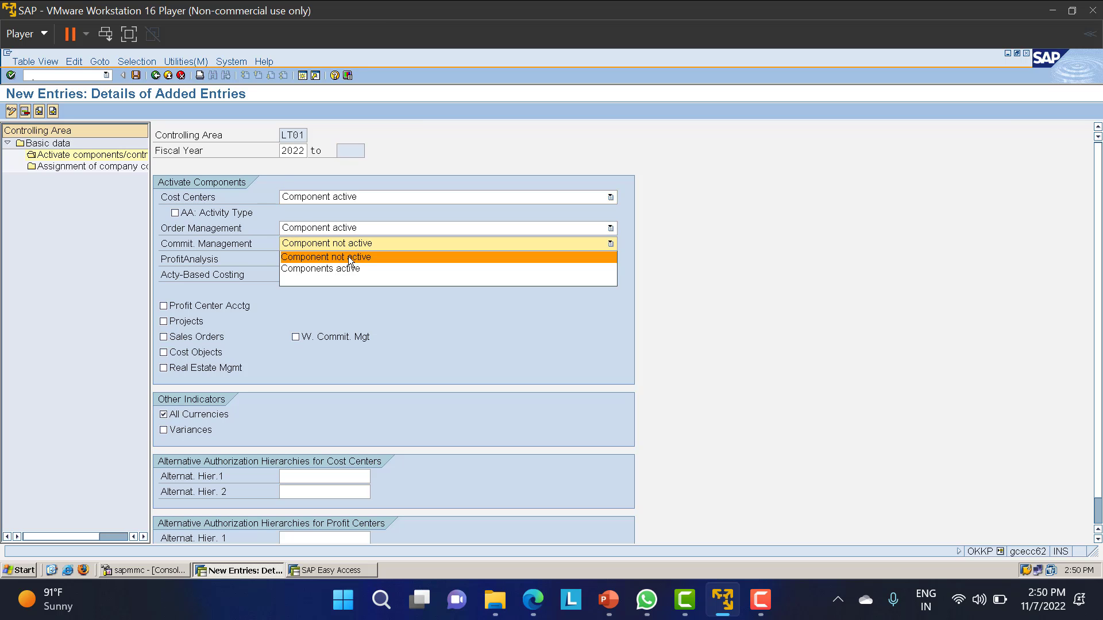
pyautogui.click(347, 269)
pyautogui.click(332, 275)
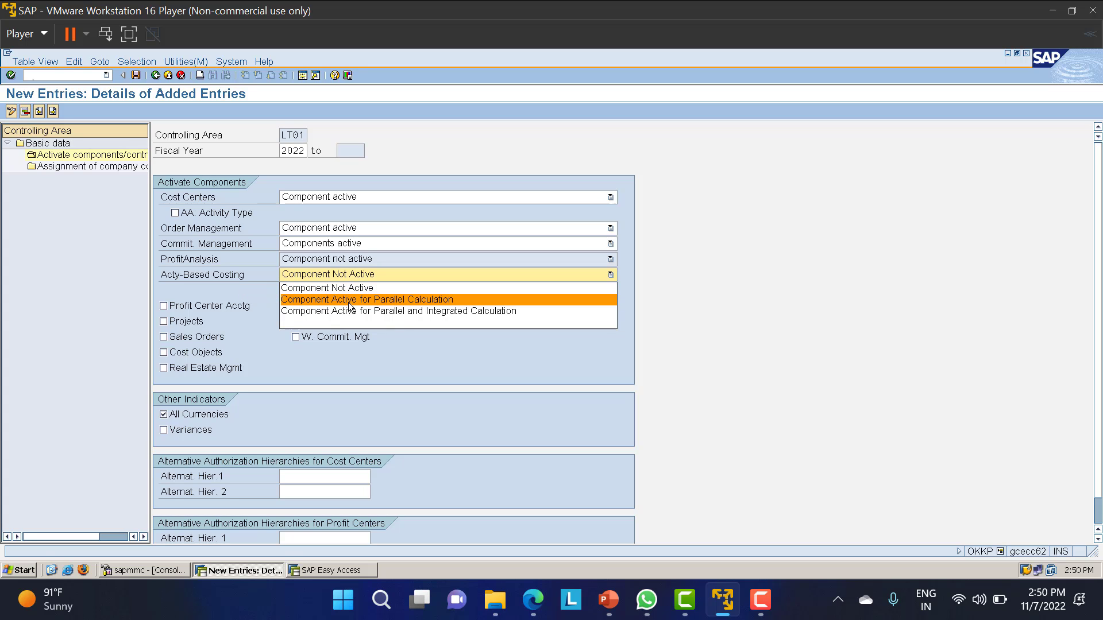
pyautogui.click(421, 299)
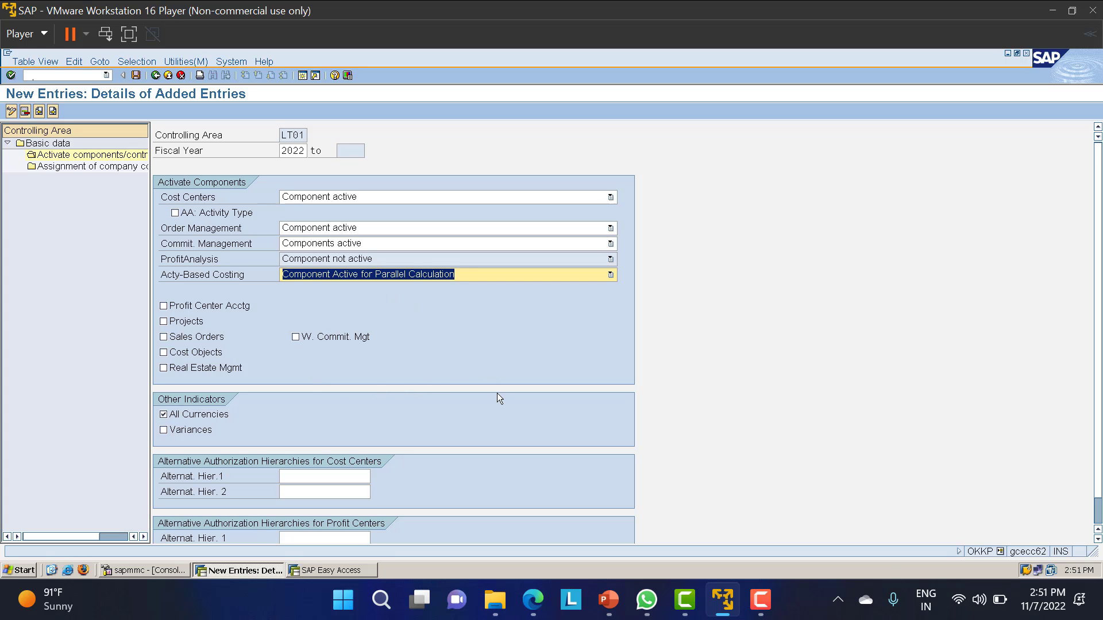
# - Validate and save the new control indicator entry for controlling area LT01, acknowledging the critical transport information
pyautogui.press('Return')
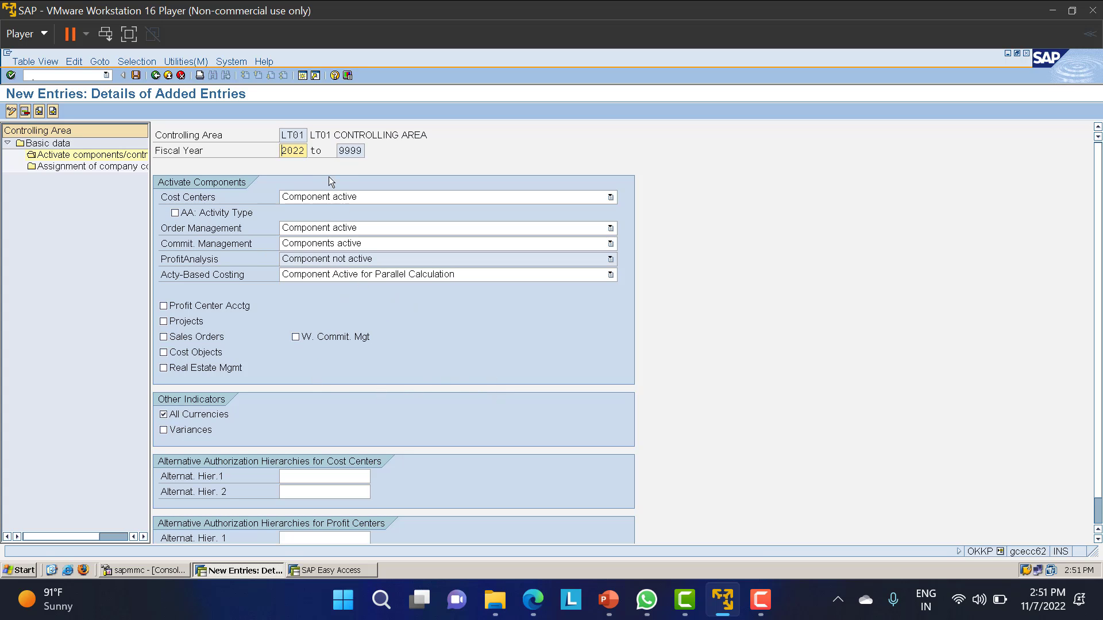
pyautogui.click(136, 75)
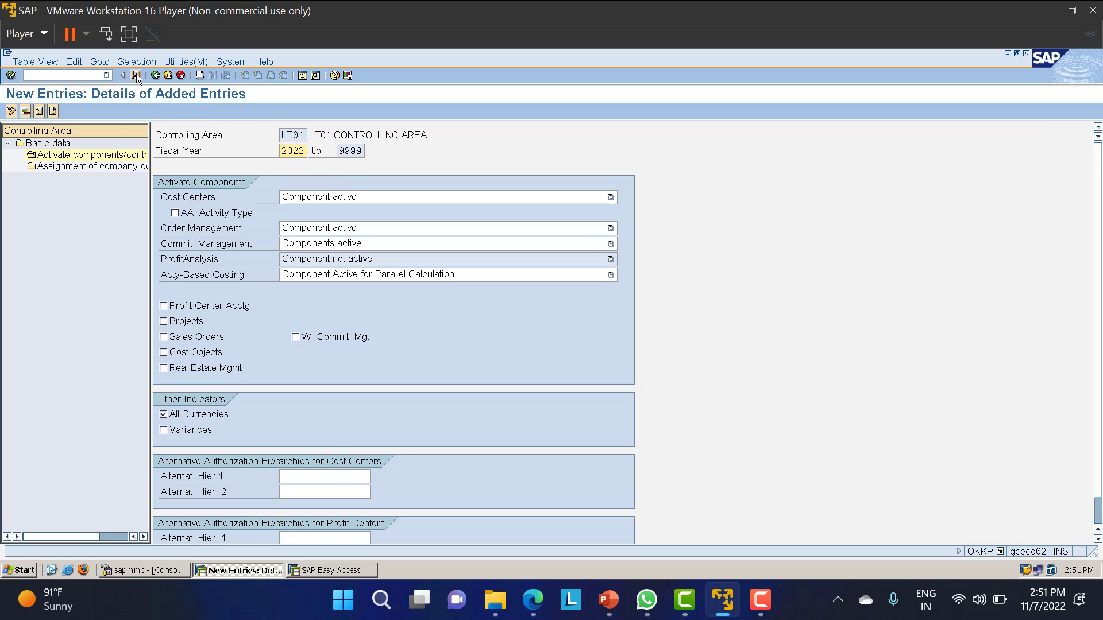
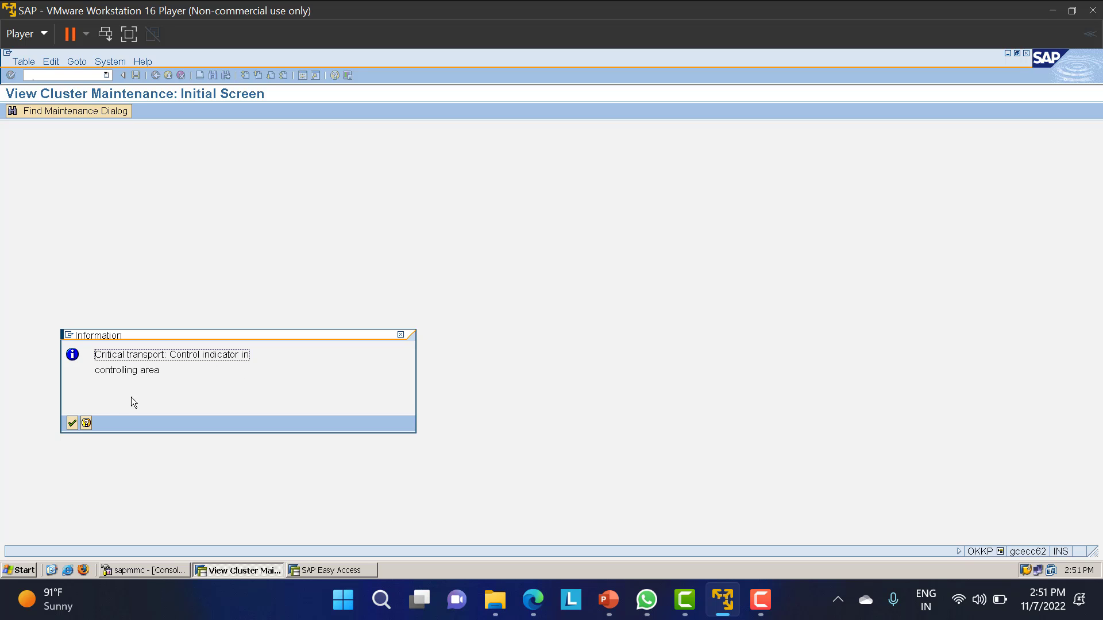
pyautogui.click(73, 424)
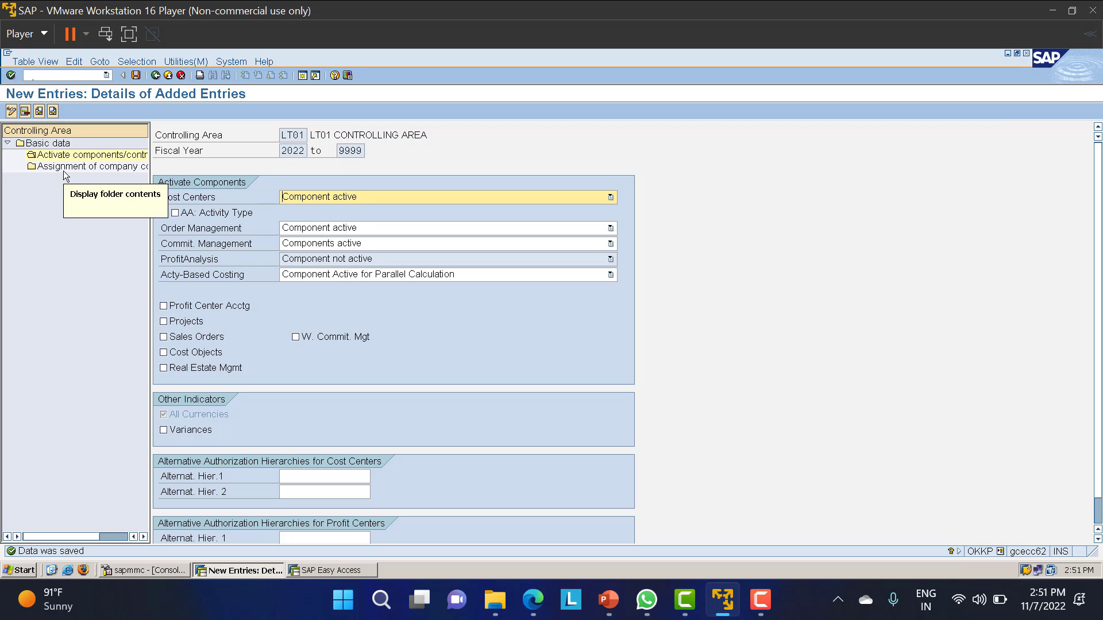
# - Check the company codes assigned to controlling area LT01 and return to the SAP Easy Access screen
pyautogui.doubleClick(122, 166)
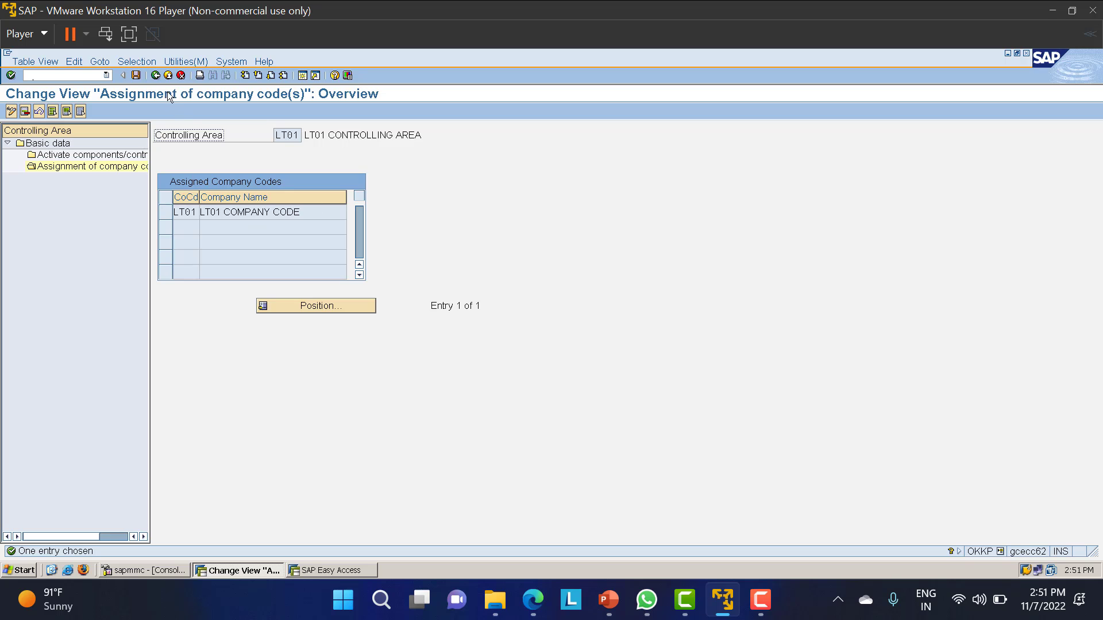
pyautogui.click(156, 76)
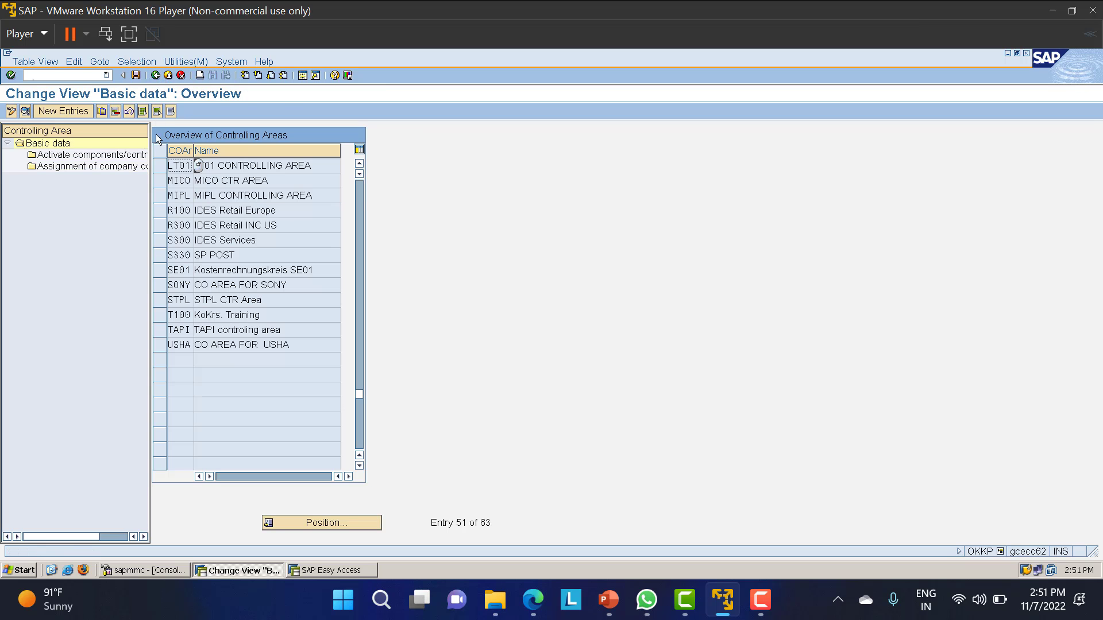
pyautogui.click(157, 78)
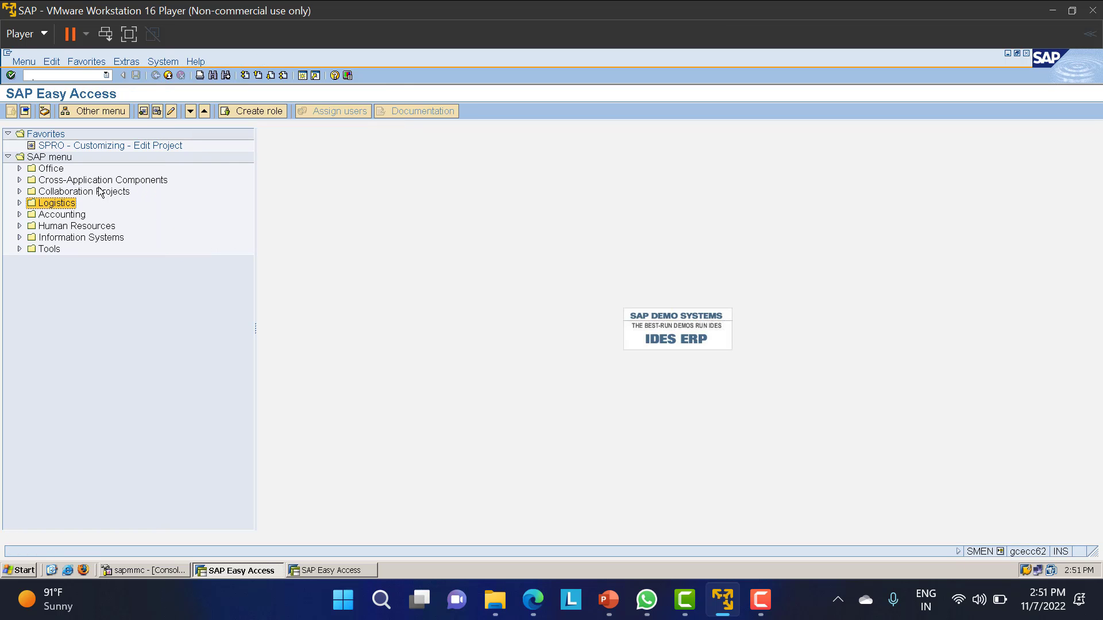
# - Run transaction OKKP, position the overview on controlling area LT01 and open its basic data details
pyautogui.click(64, 77)
pyautogui.write('OKKP')
pyautogui.press('Return')
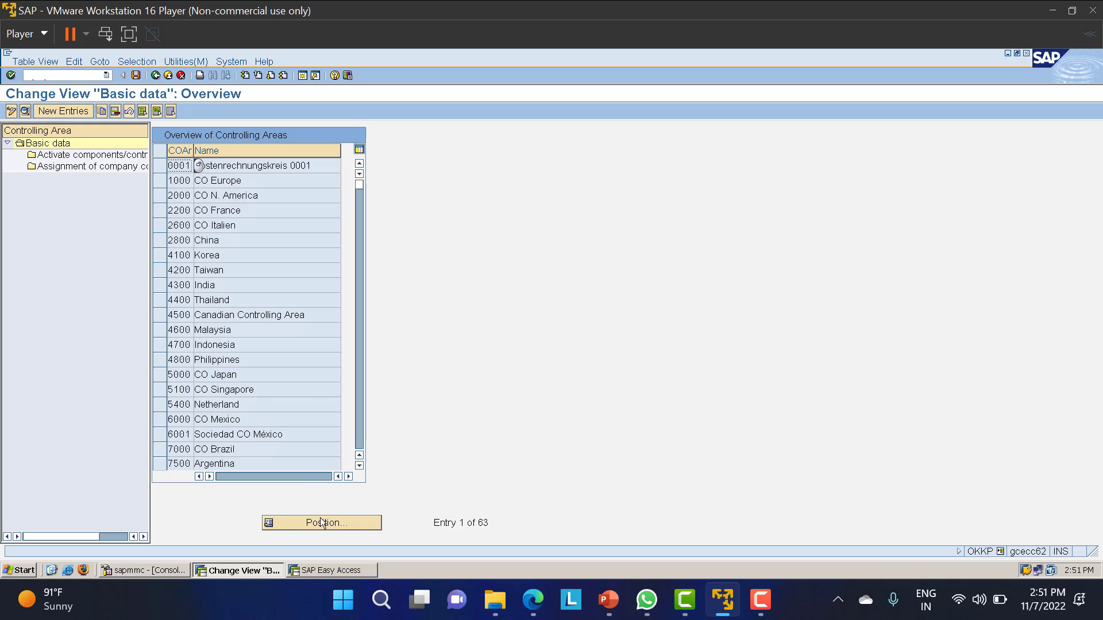
pyautogui.click(322, 523)
pyautogui.write('LT0')
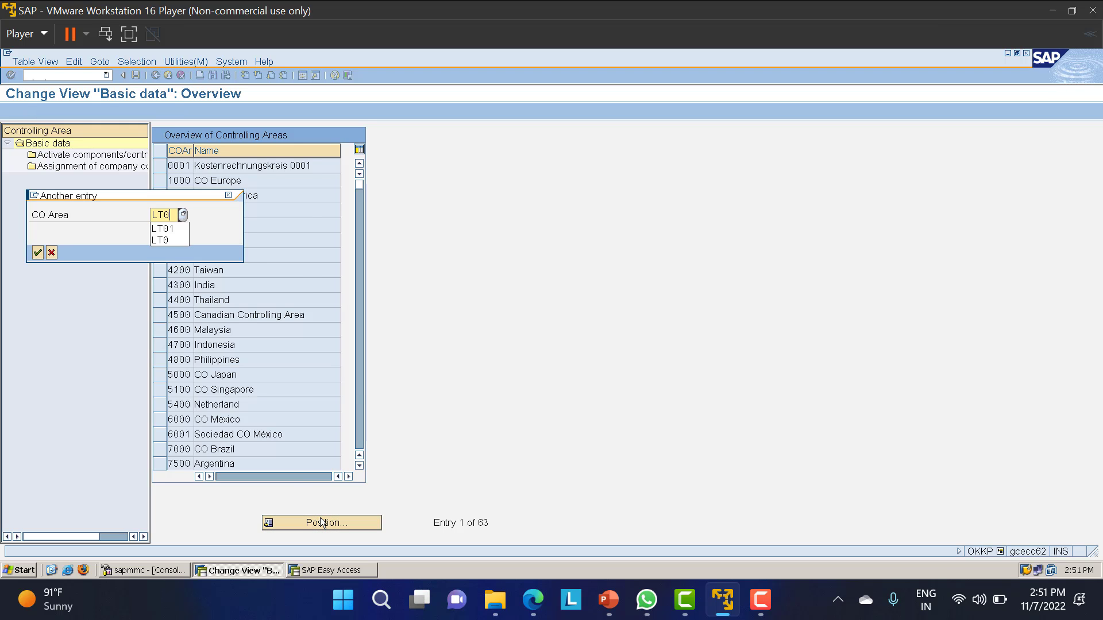
pyautogui.write('1')
pyautogui.press('Return')
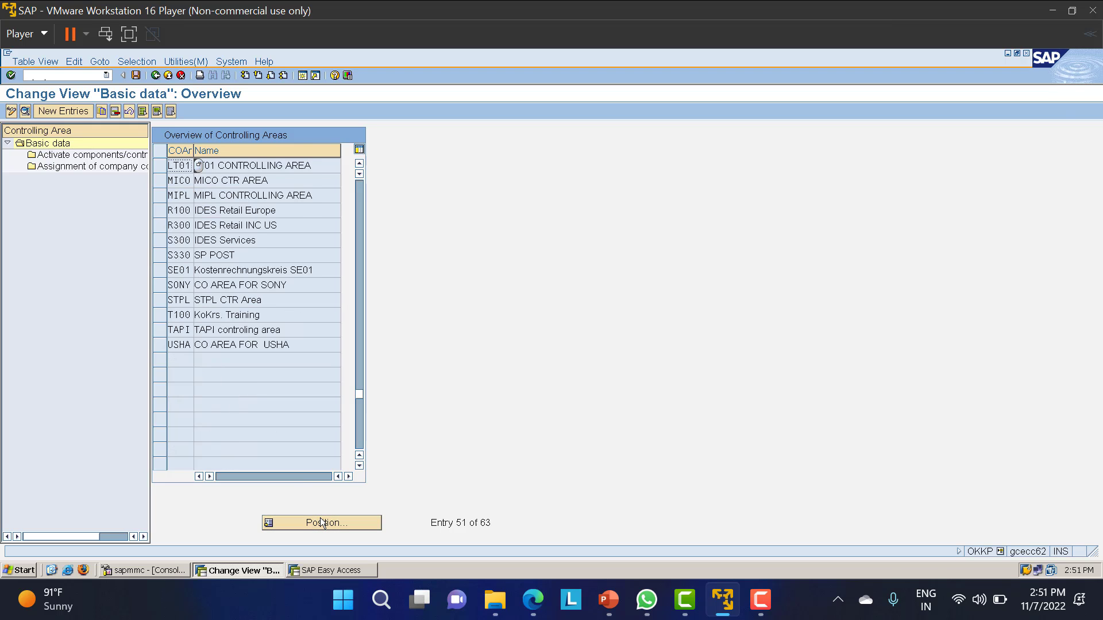
pyautogui.doubleClick(184, 166)
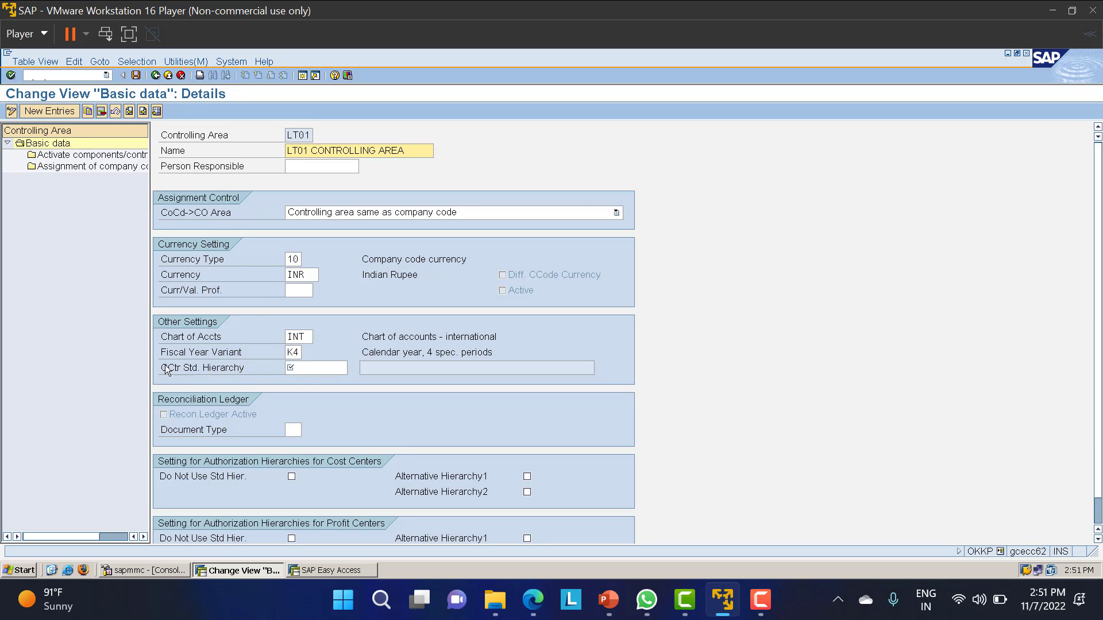
# - Set CCtr Std. Hierarchy to 1, create it as a standard hierarchy and save controlling area LT01, returning to SAP Easy Access
pyautogui.click(312, 367)
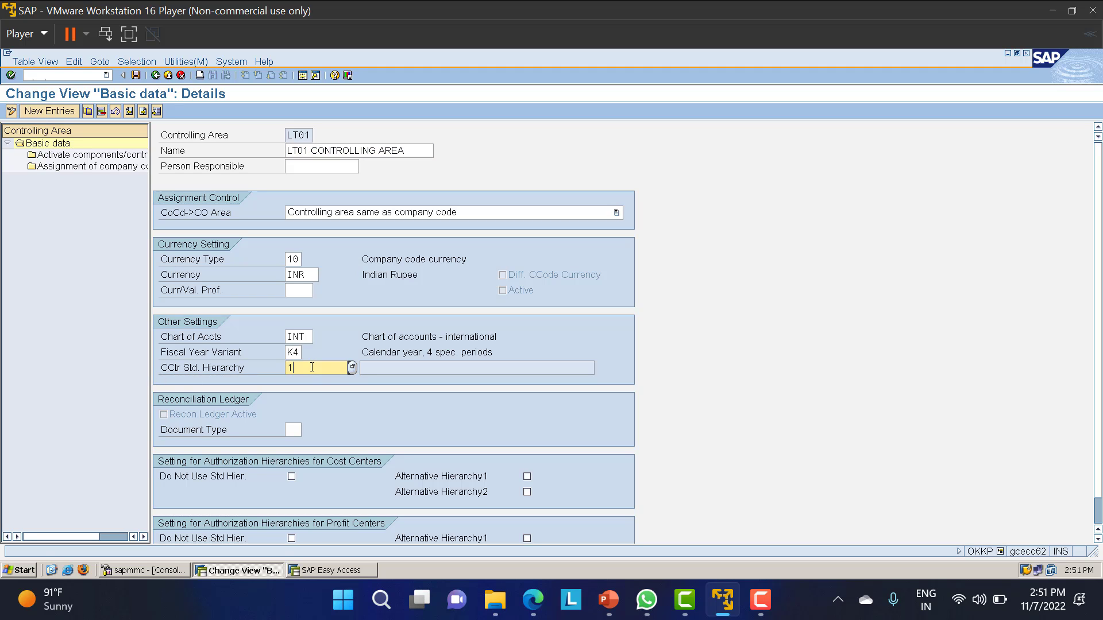
pyautogui.press('Return')
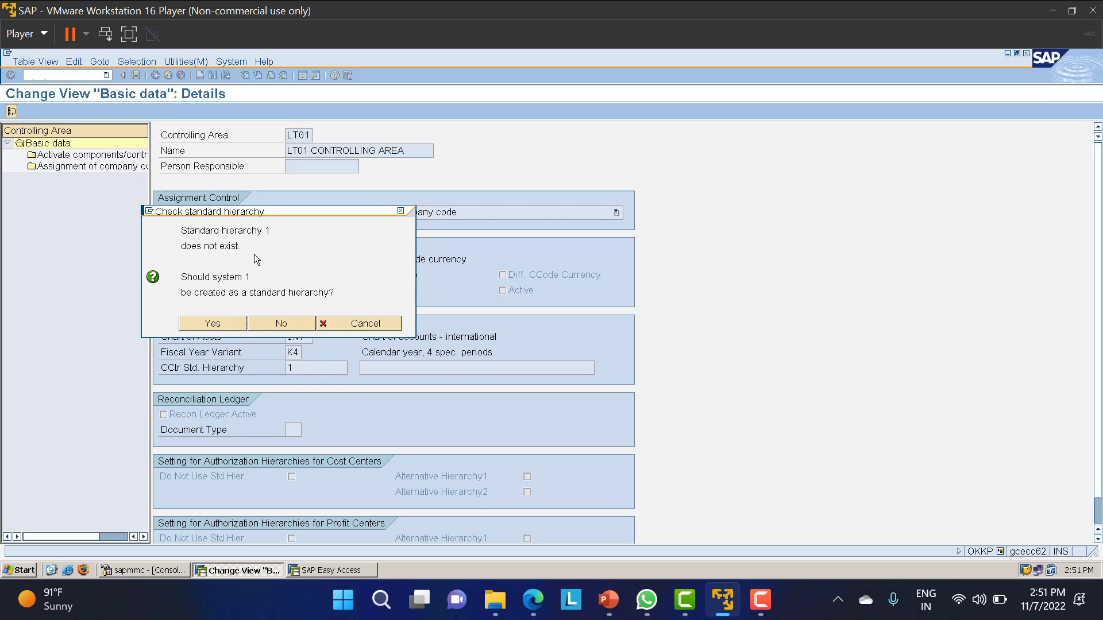
pyautogui.click(222, 326)
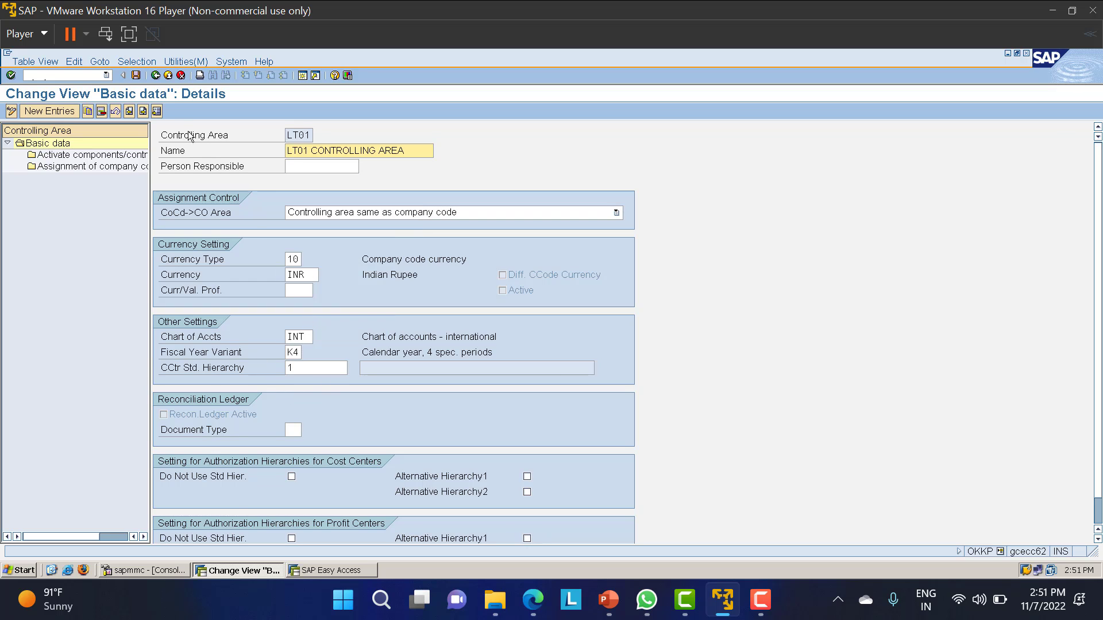
pyautogui.click(136, 74)
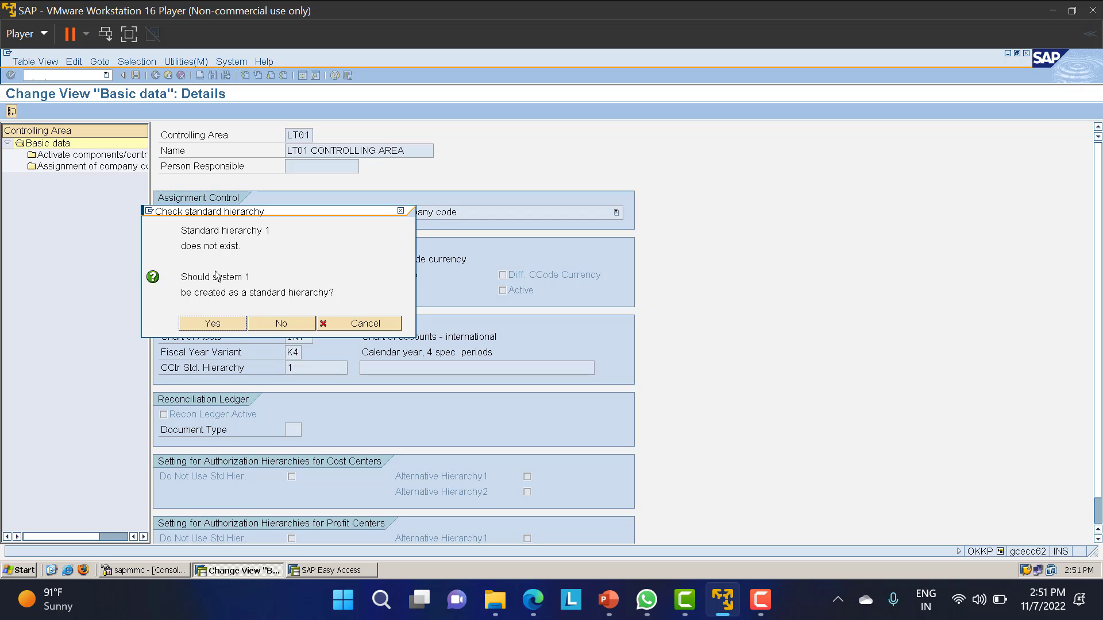
pyautogui.click(220, 322)
pyautogui.click(39, 252)
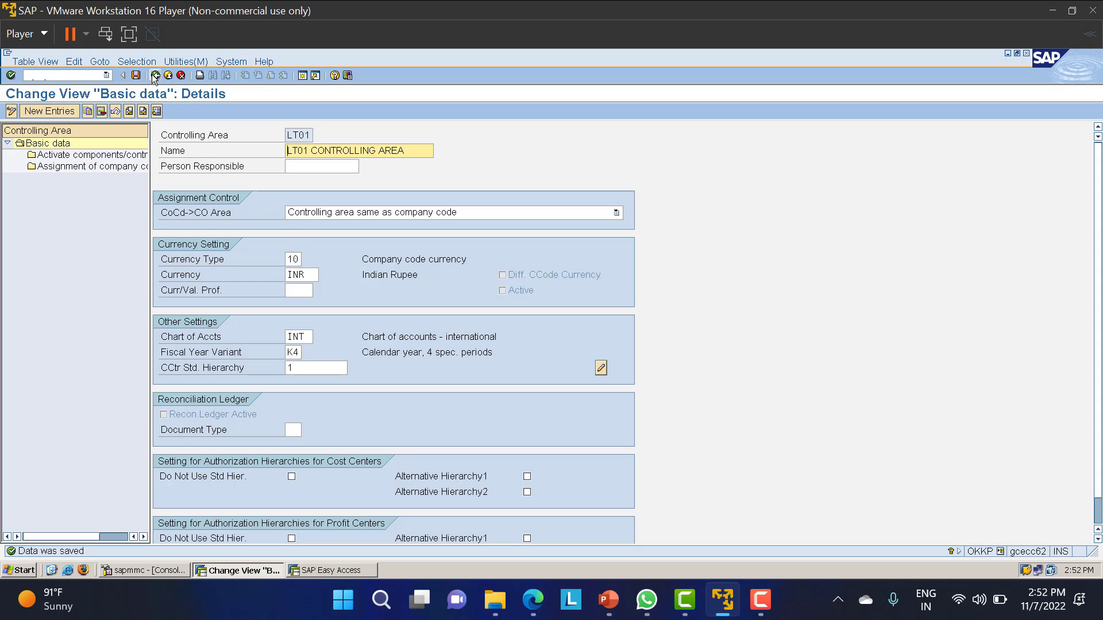
pyautogui.click(155, 75)
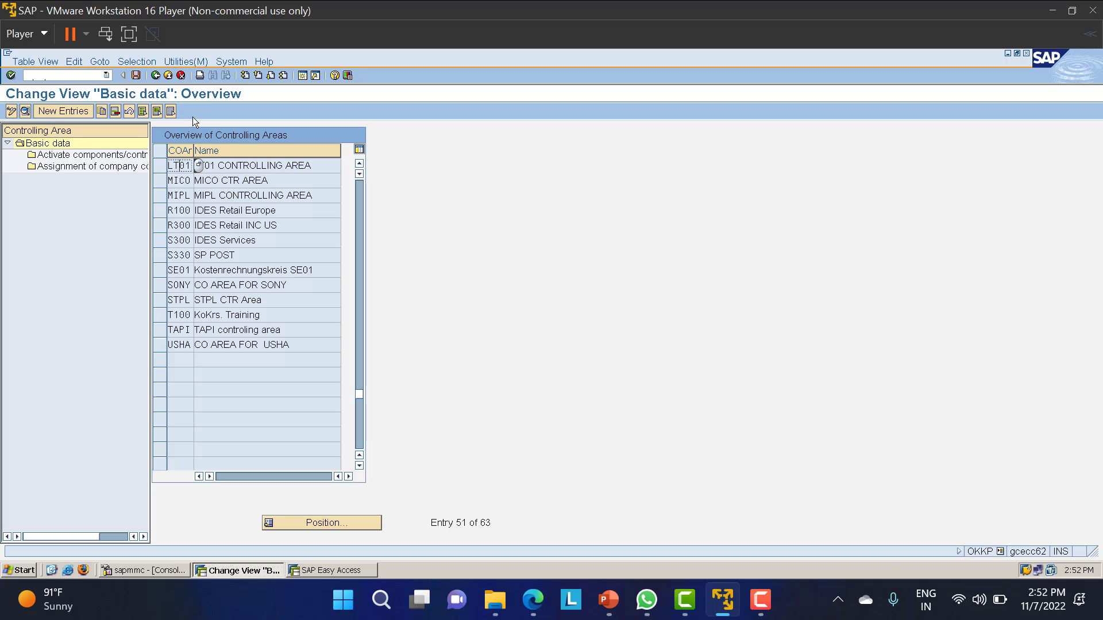
pyautogui.click(76, 76)
pyautogui.write('/n')
pyautogui.press('Return')
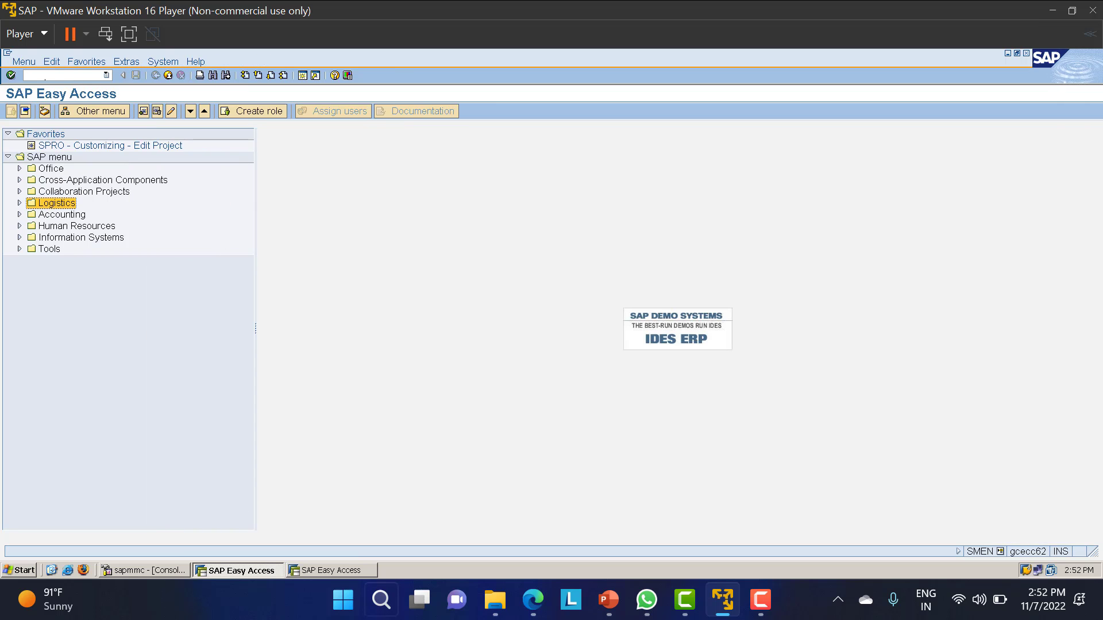
# - Switch to PowerPoint and add the line "4. CREATE COST CENTER" to the STEPS slide's list
pyautogui.click(615, 602)
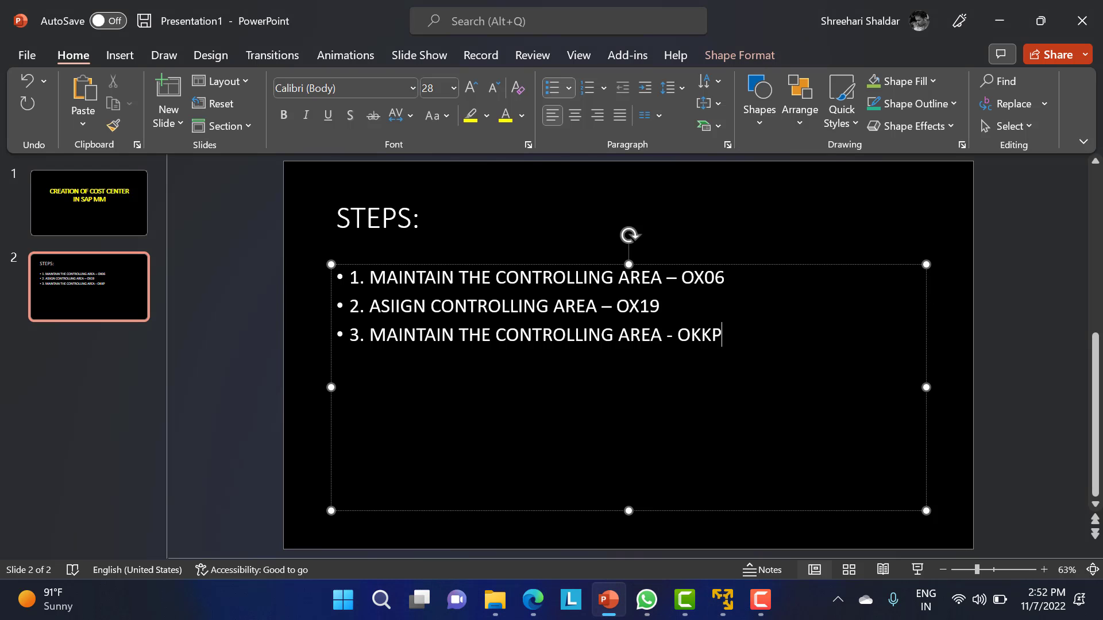
pyautogui.press('Return')
pyautogui.write('4. ')
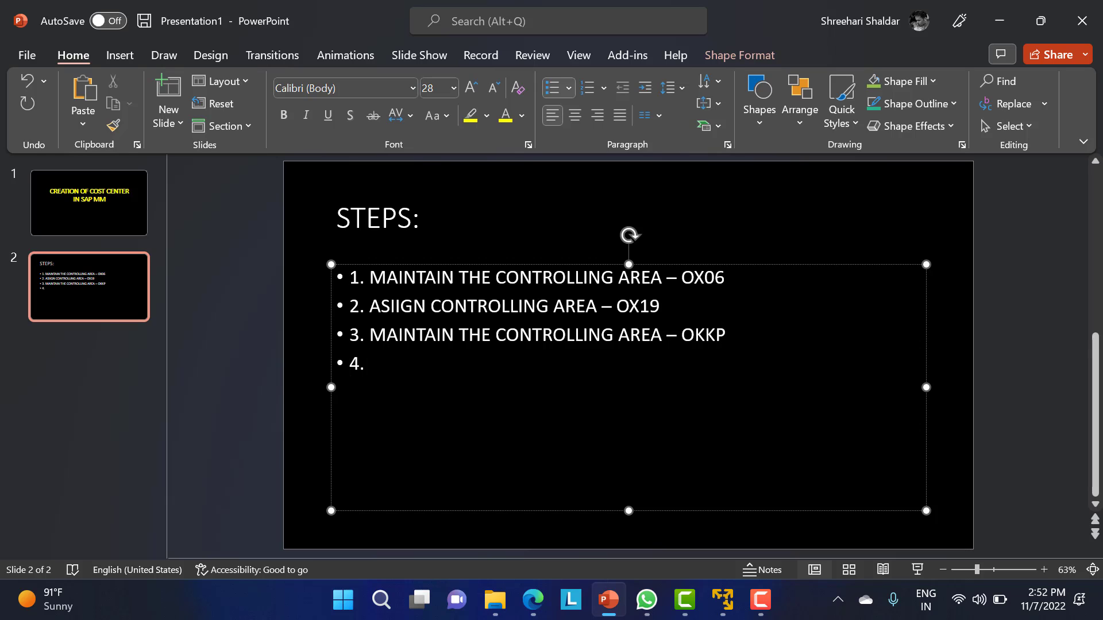
pyautogui.write('CREATE COST CENTER')
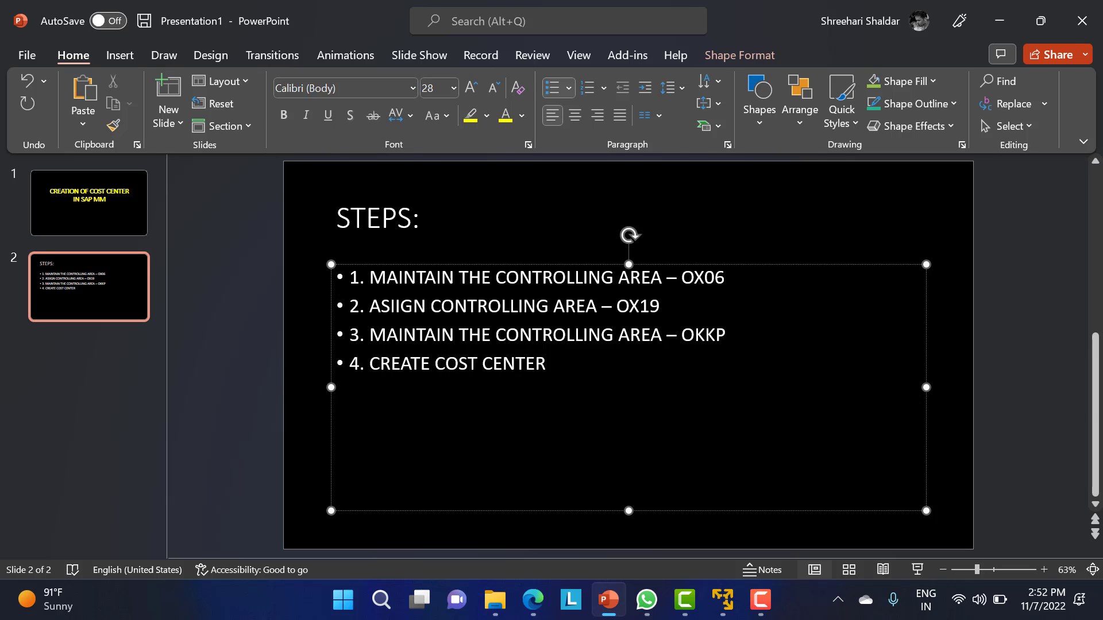
pyautogui.hotkey('alt', 'Tab')
pyautogui.click(67, 75)
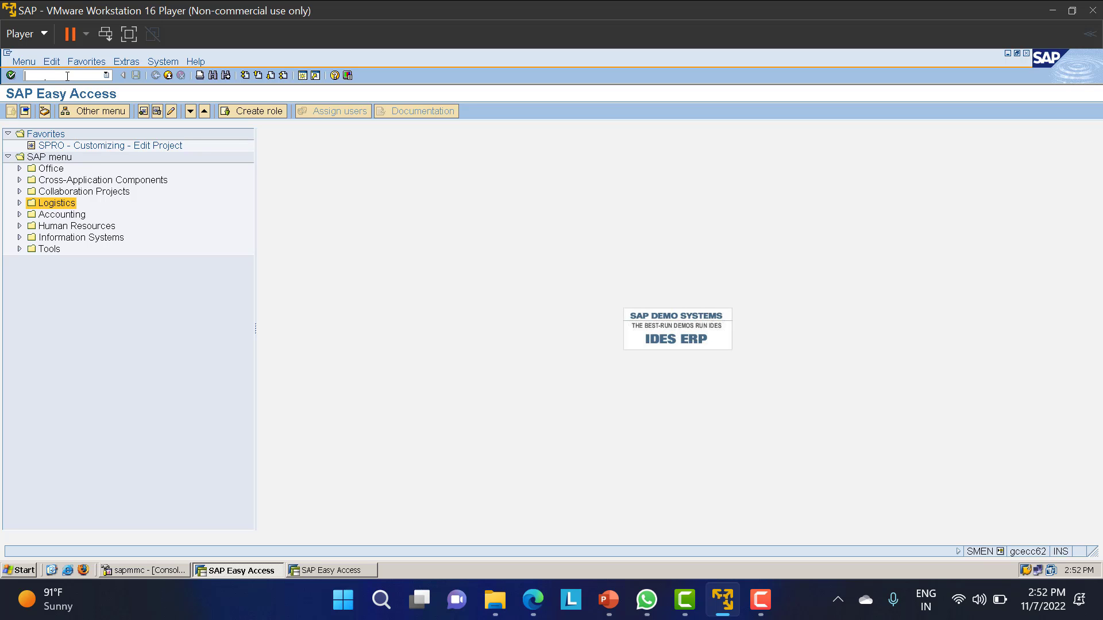
pyautogui.write('KS01')
pyautogui.press('Return')
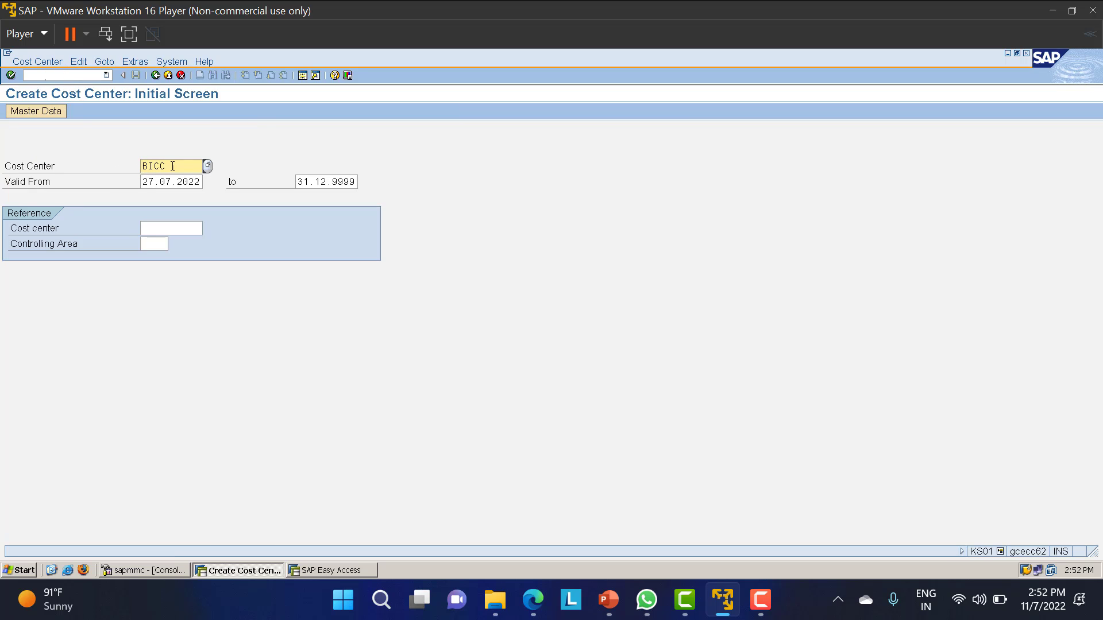
pyautogui.click(155, 76)
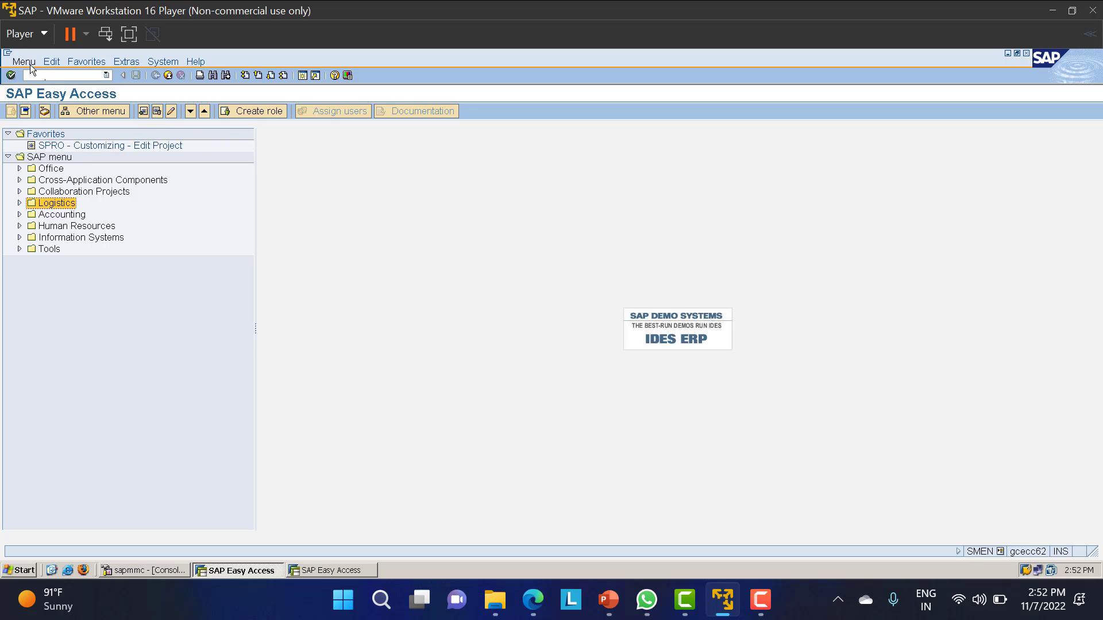
# - Close the second SAP Easy Access session and return to the remaining one
pyautogui.click(336, 571)
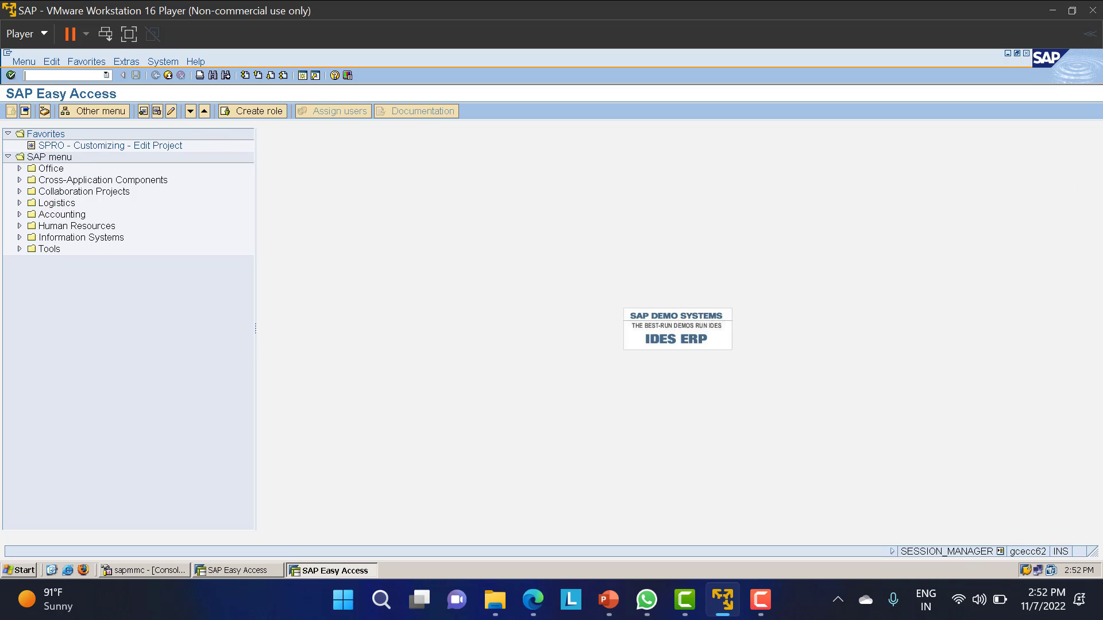
pyautogui.click(1026, 53)
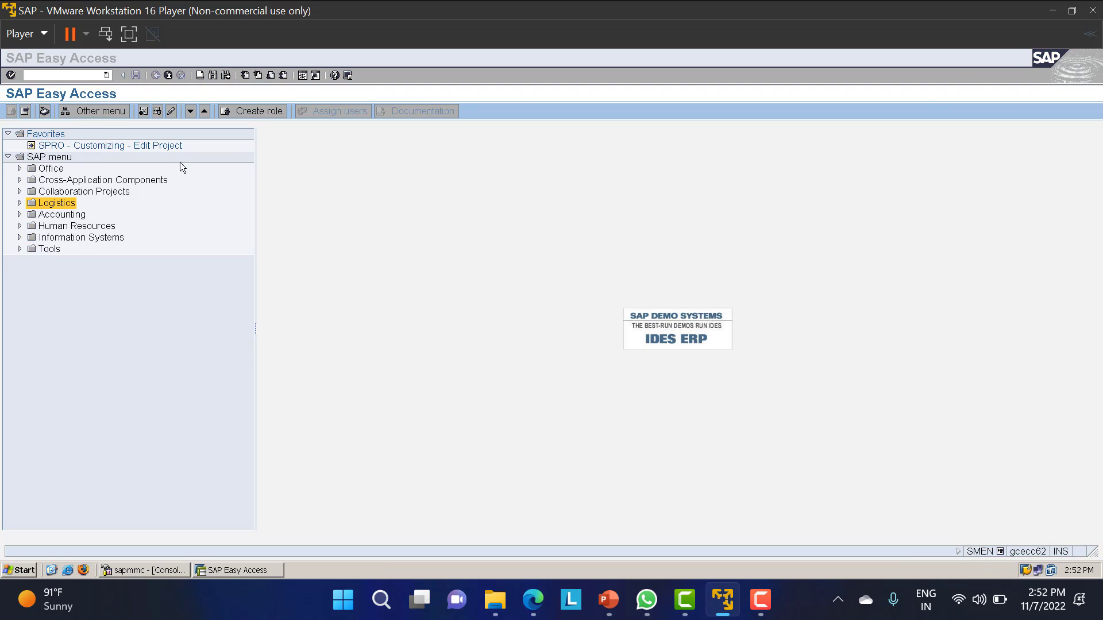
pyautogui.click(240, 571)
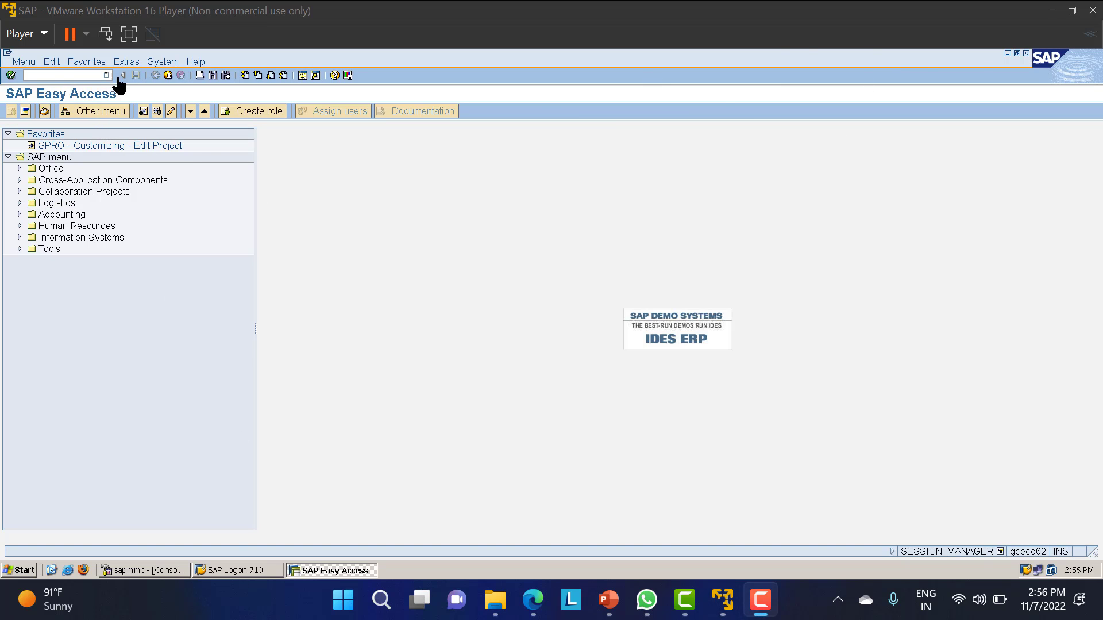
# - Run transaction KS01 and set the controlling area to LT01
pyautogui.click(76, 75)
pyautogui.write('ks01')
pyautogui.press('Return')
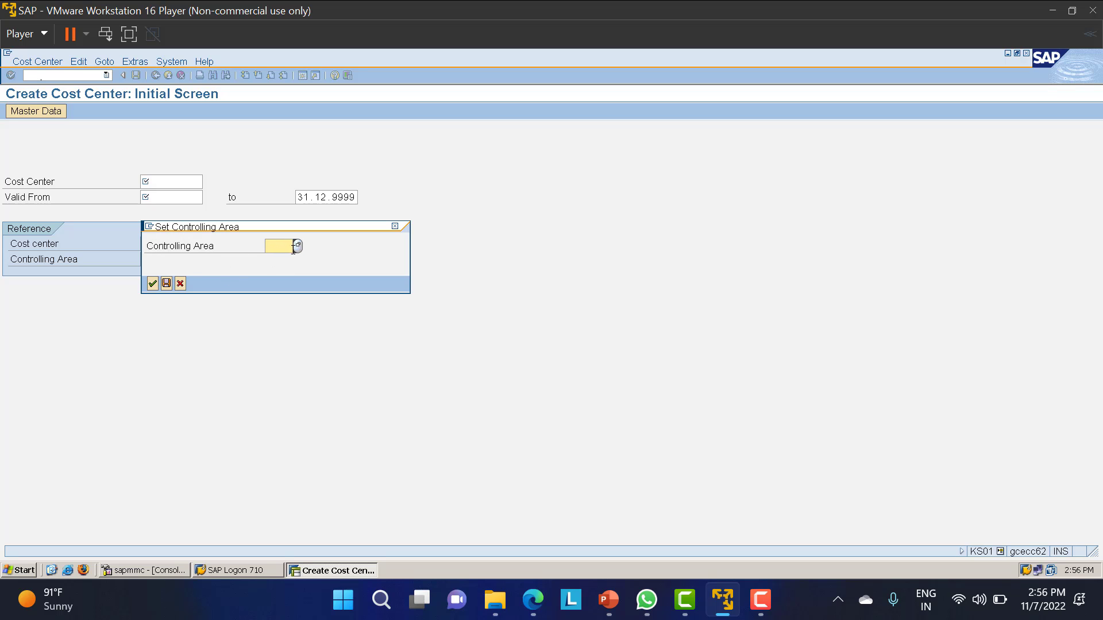
pyautogui.write('lt01')
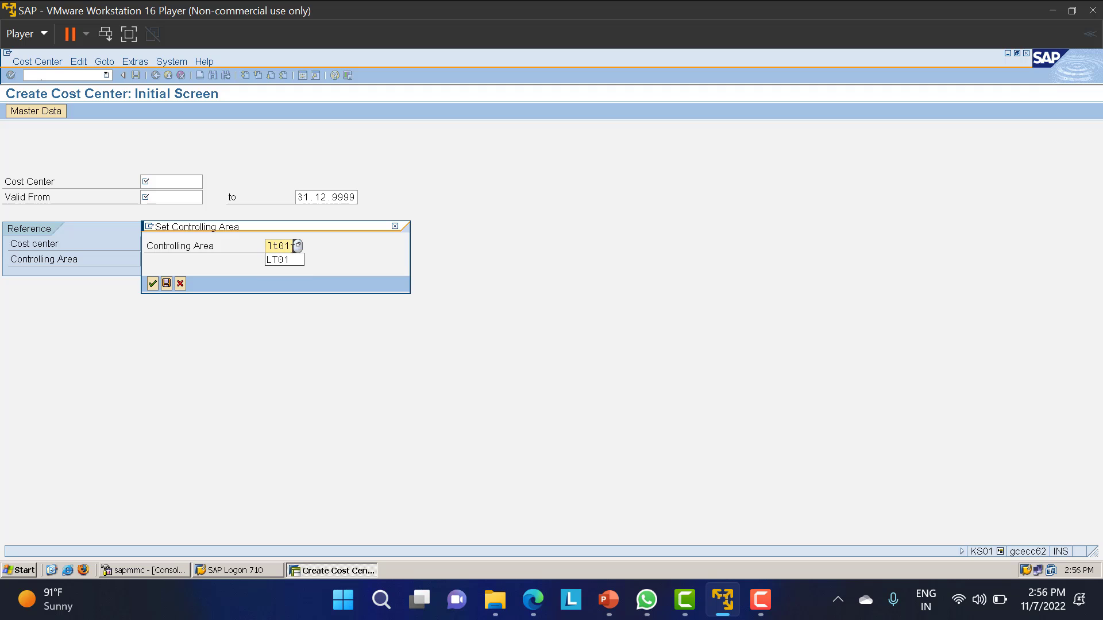
pyautogui.press('Return')
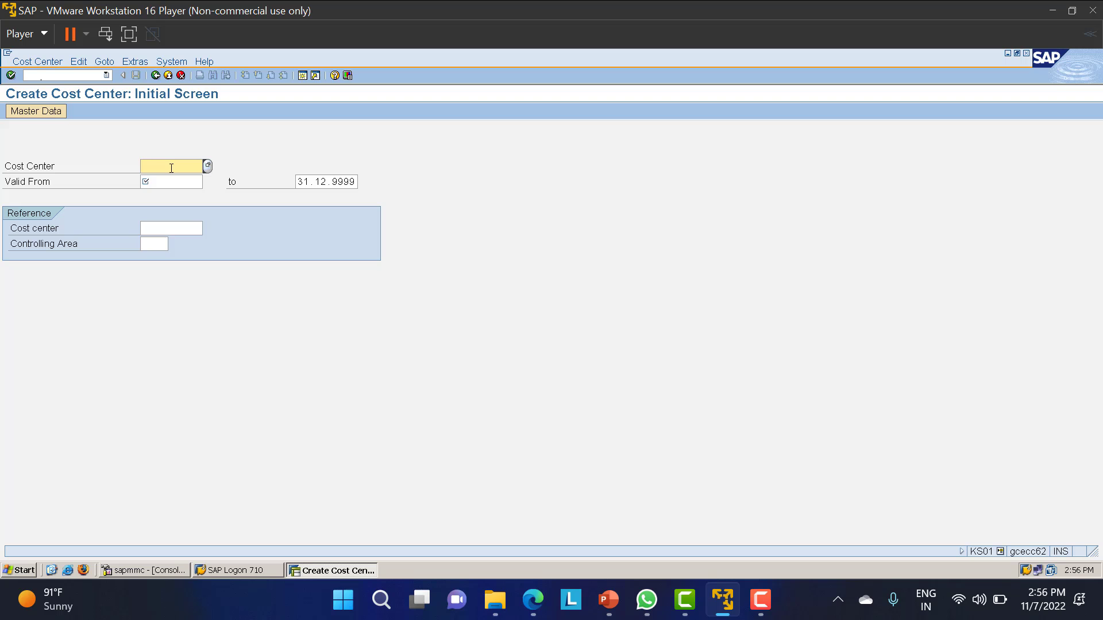
# - Enter cost center LT01 valid from 07.11.2022 and continue to its basic data
pyautogui.write('LT01')
pyautogui.click(157, 181)
pyautogui.click(208, 181)
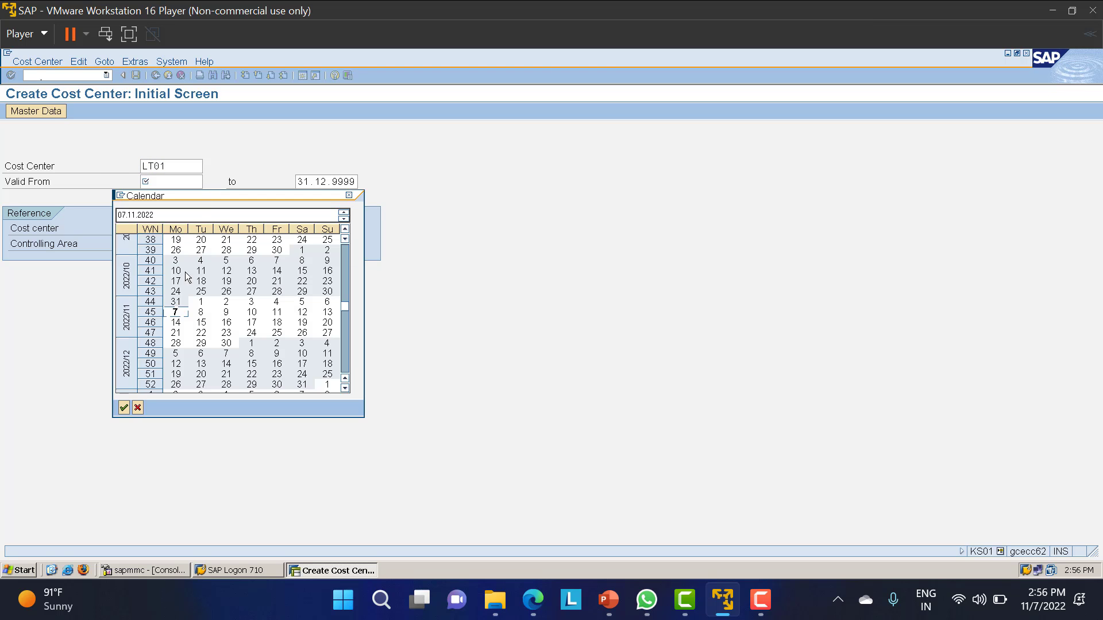
pyautogui.click(177, 313)
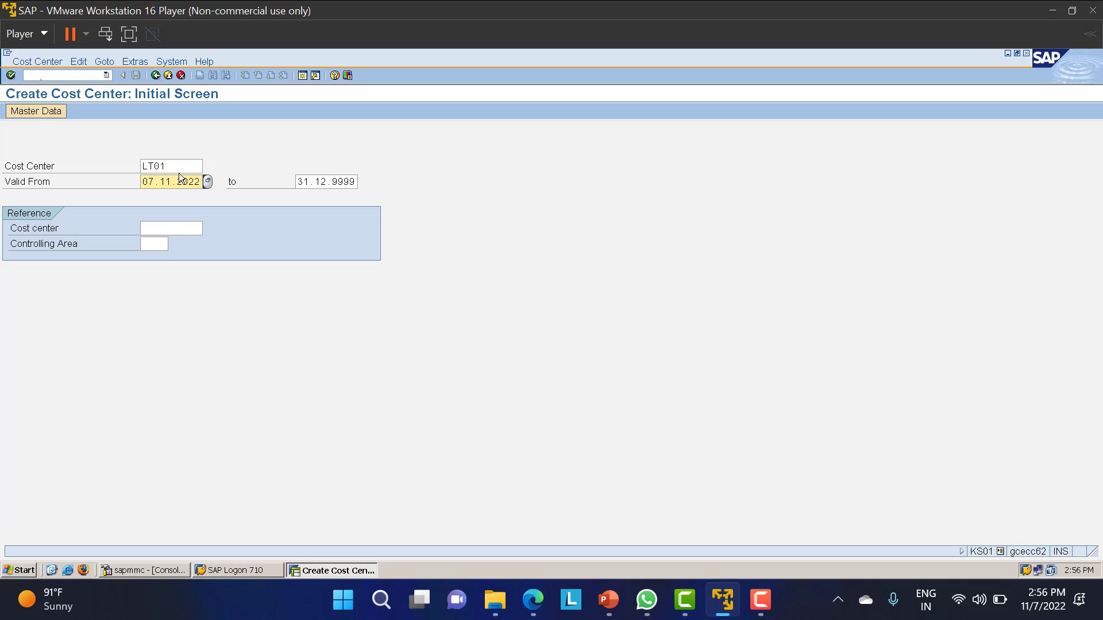
pyautogui.press('Return')
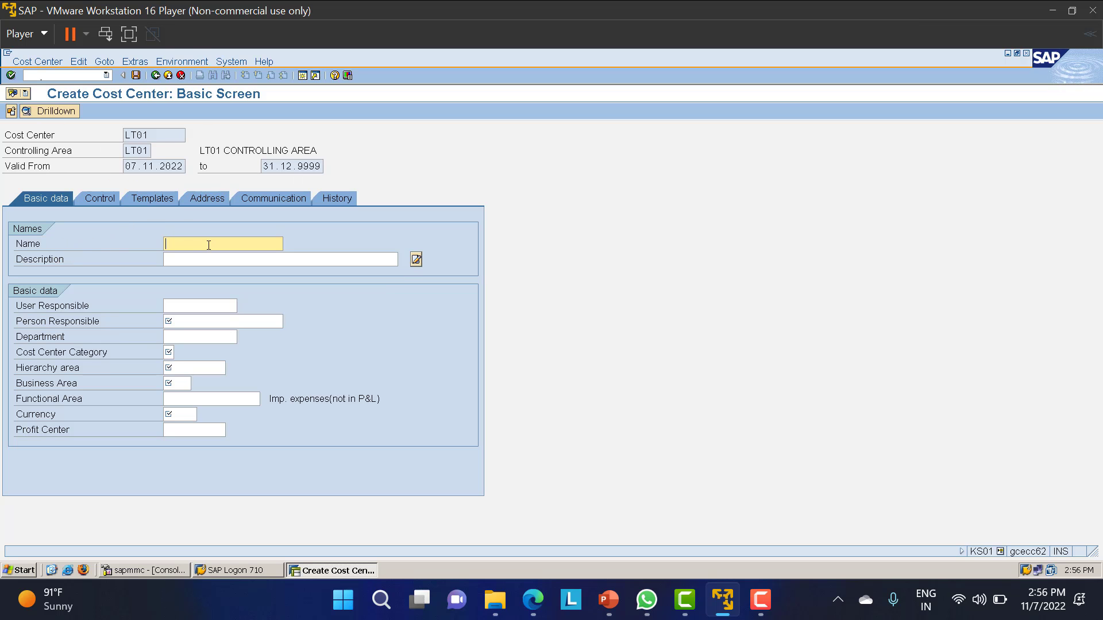
# - Enter the name LT01, the description "LT01 COST CENTER" and the person responsible for the cost center
pyautogui.write('LT01')
pyautogui.press('Tab')
pyautogui.write('LT01 COST CENTE')
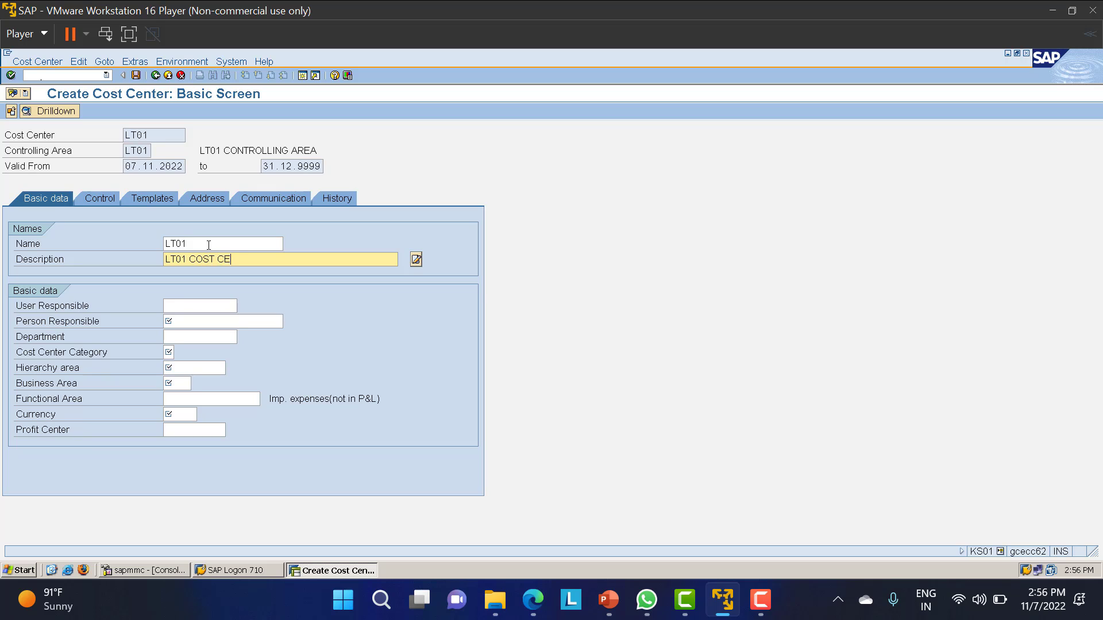
pyautogui.click(215, 325)
pyautogui.write('SHREE')
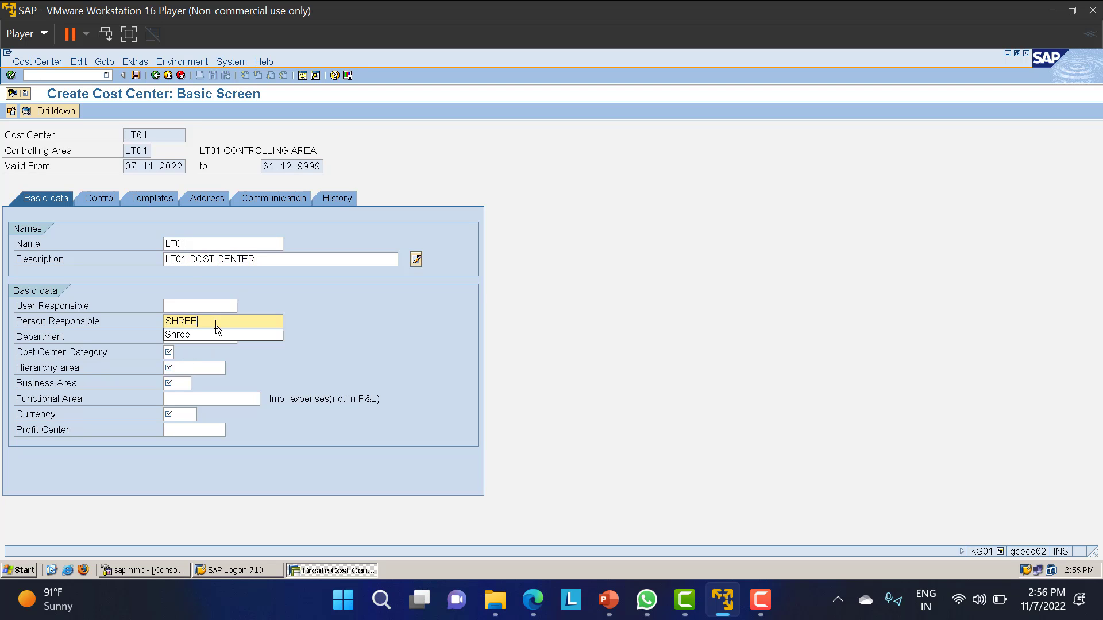
# - Set the Cost Center Category to 1 (Production) and the Hierarchy area to 1
pyautogui.click(170, 353)
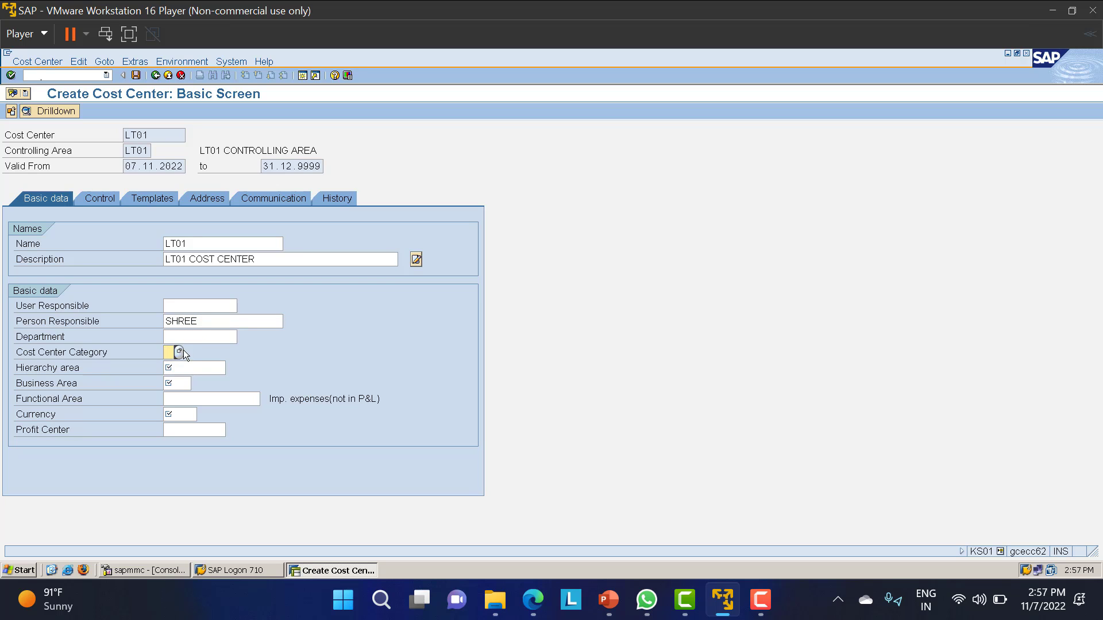
pyautogui.click(180, 351)
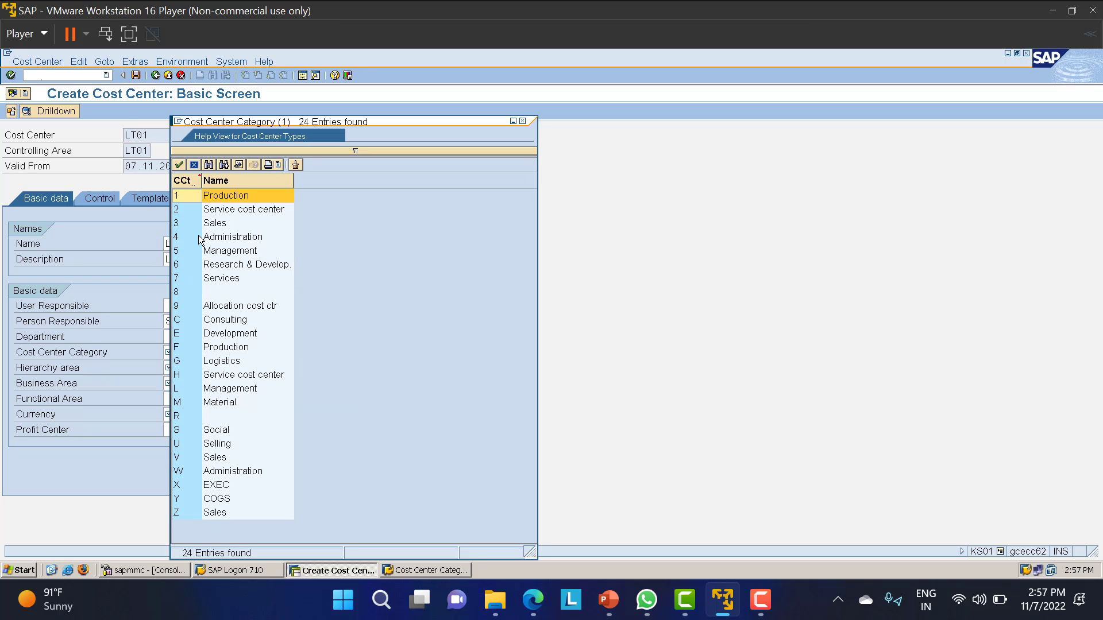
pyautogui.doubleClick(218, 197)
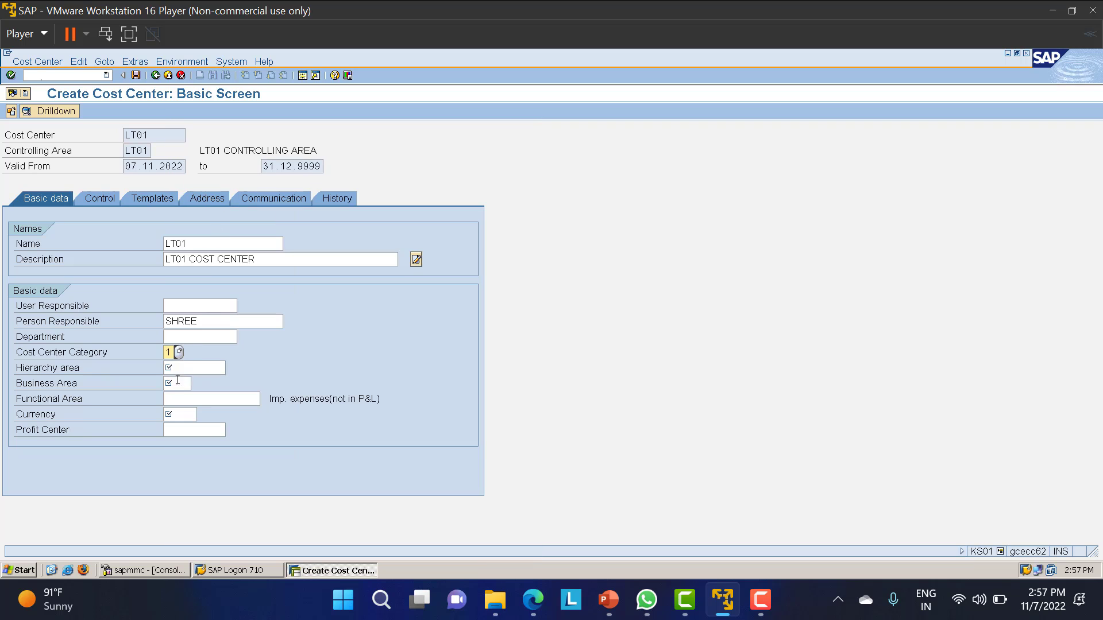
pyautogui.click(211, 371)
pyautogui.click(229, 368)
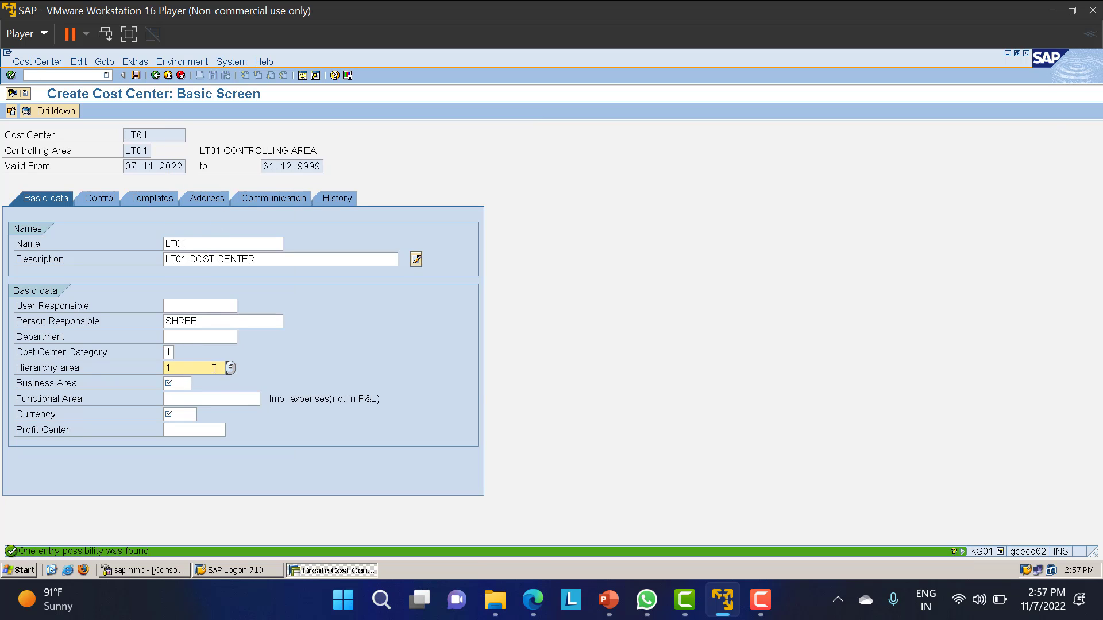
# - Set the Business Area to 0001 and the Currency to INR, and validate the cost center's basic data
pyautogui.click(178, 383)
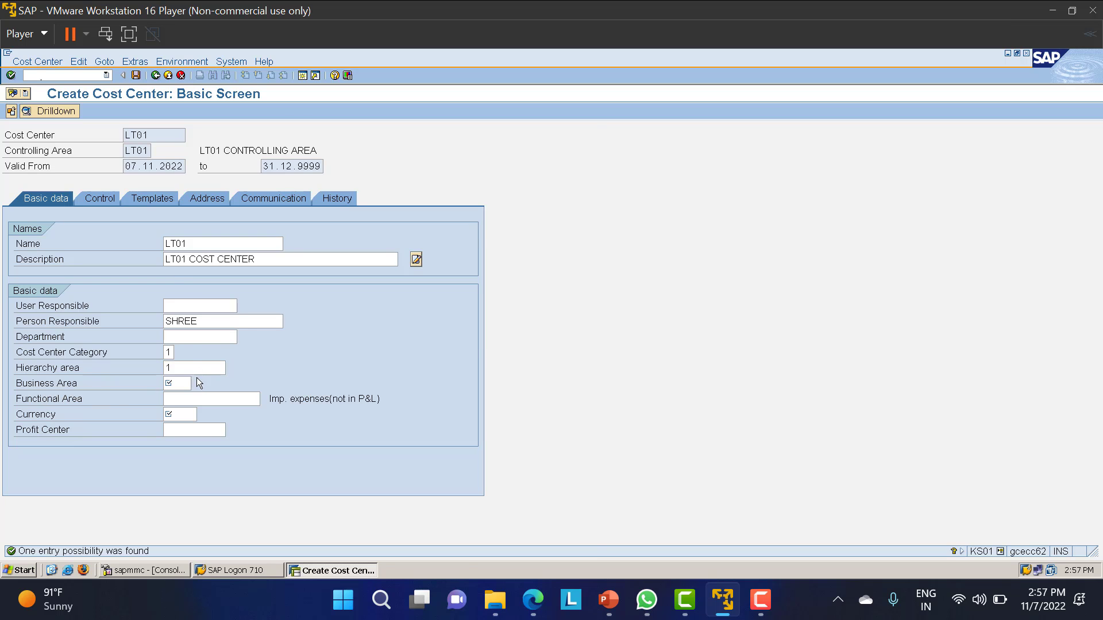
pyautogui.click(197, 383)
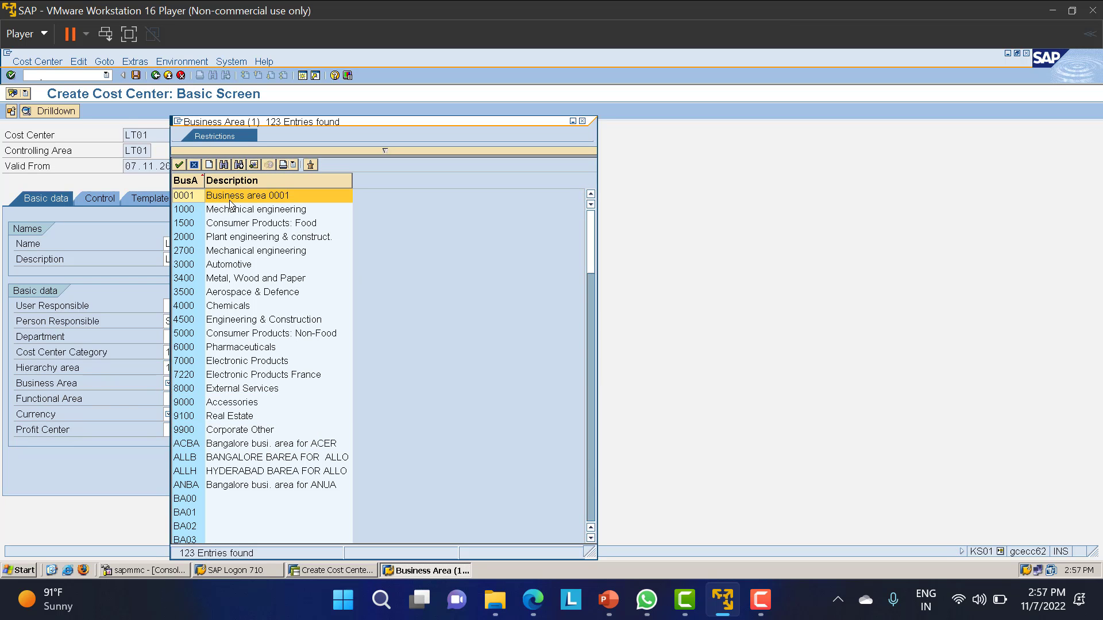
pyautogui.doubleClick(229, 200)
pyautogui.click(186, 416)
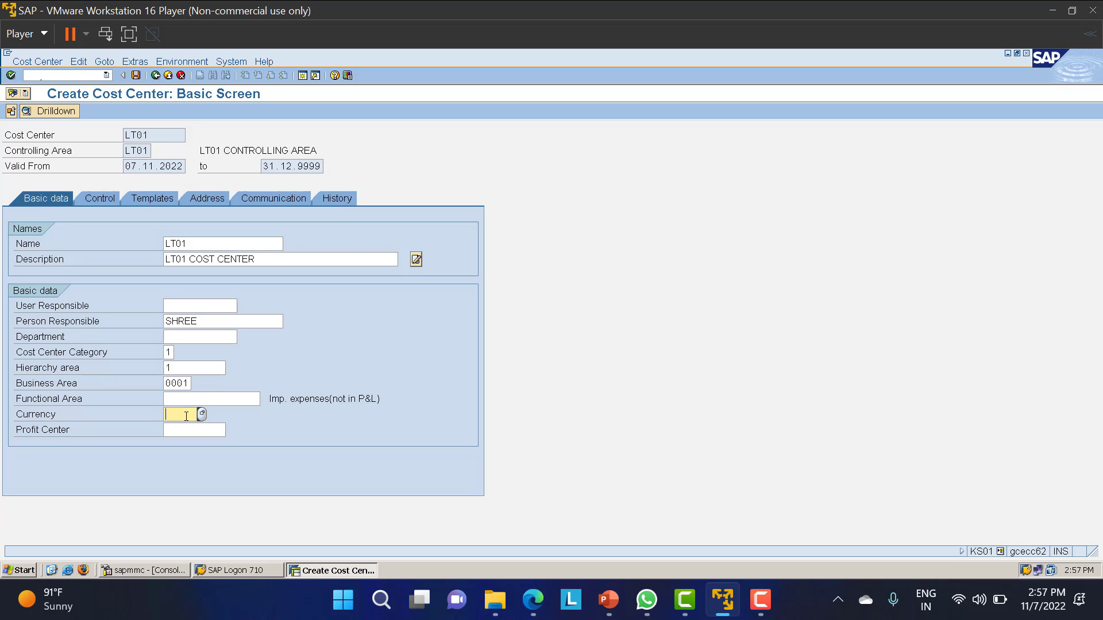
pyautogui.write('INR')
pyautogui.press('Return')
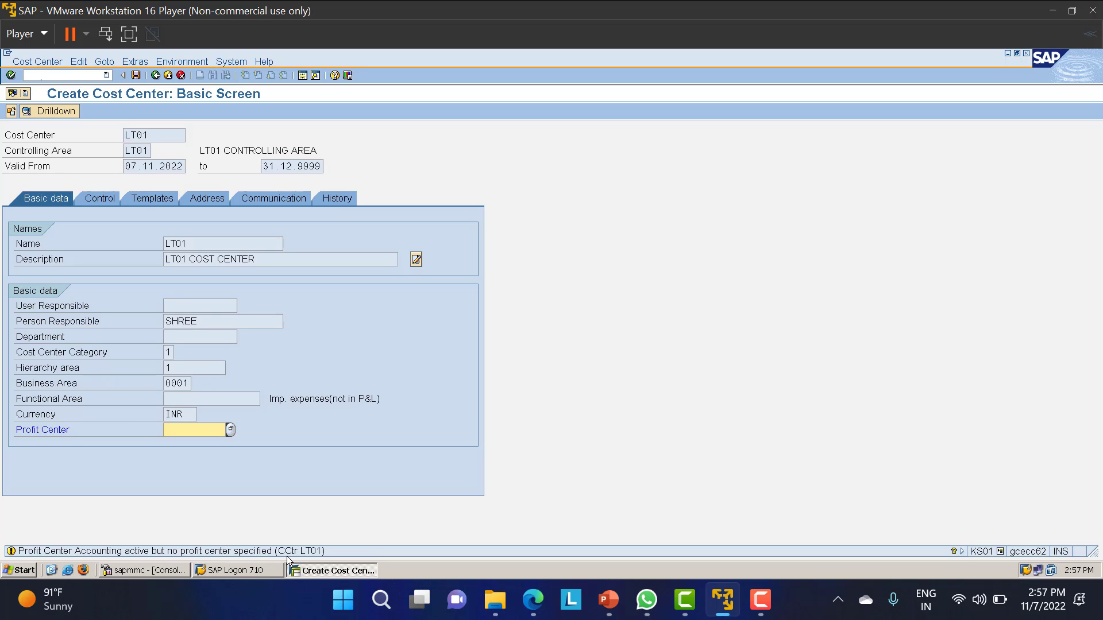
pyautogui.click(151, 560)
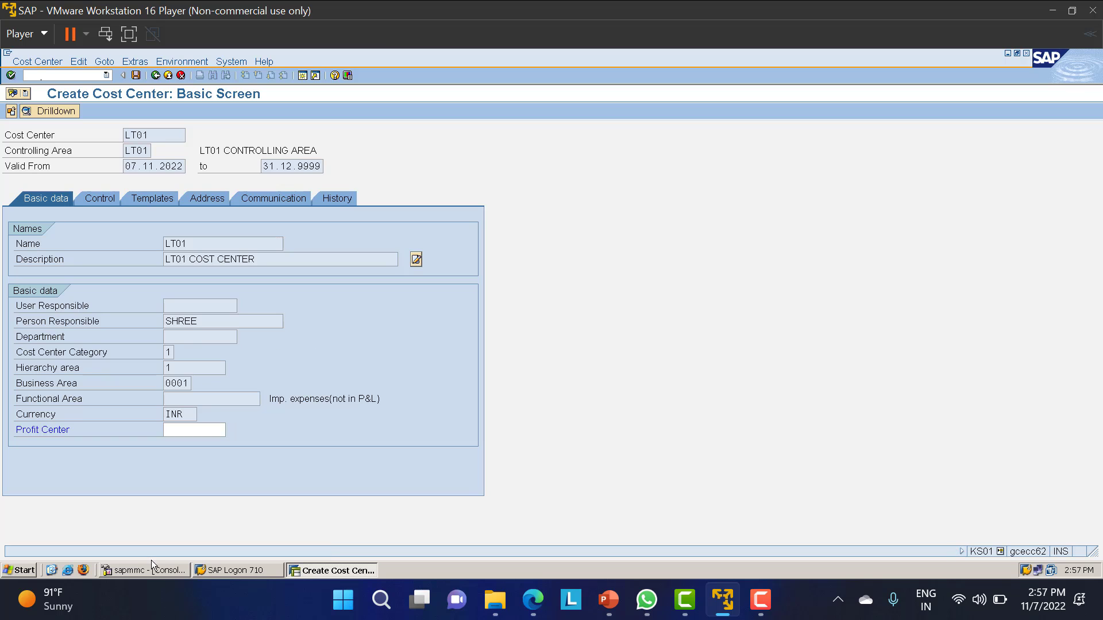